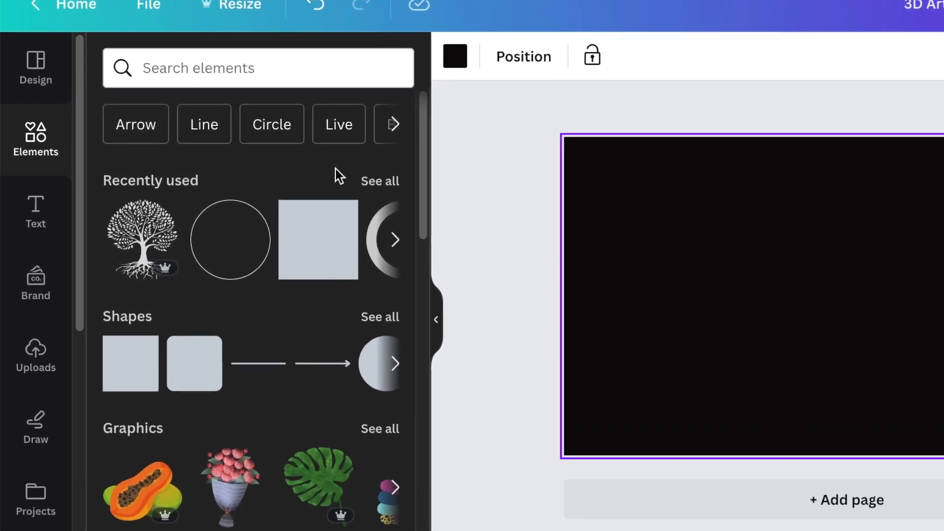
Step: Search the elements library for "tree silhouette" and browse the full set of graphics results
click(226, 67)
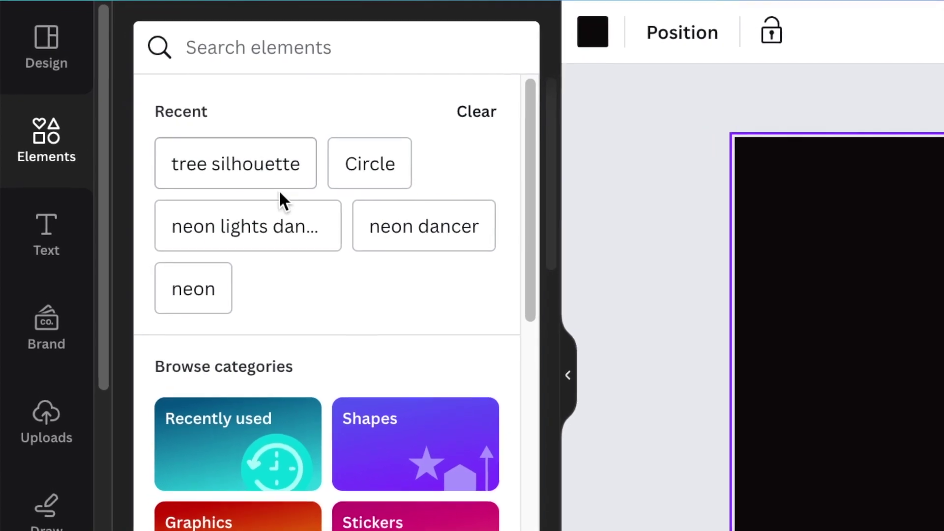
click(279, 166)
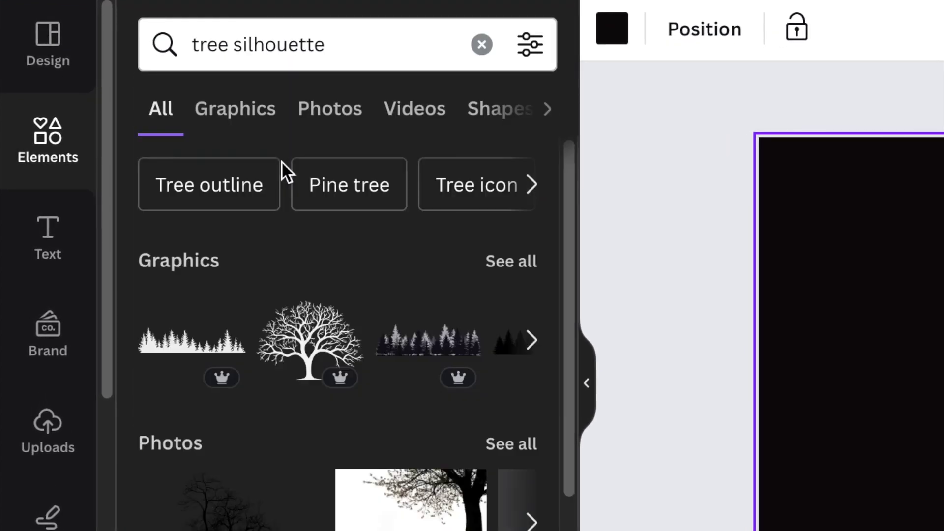
click(521, 261)
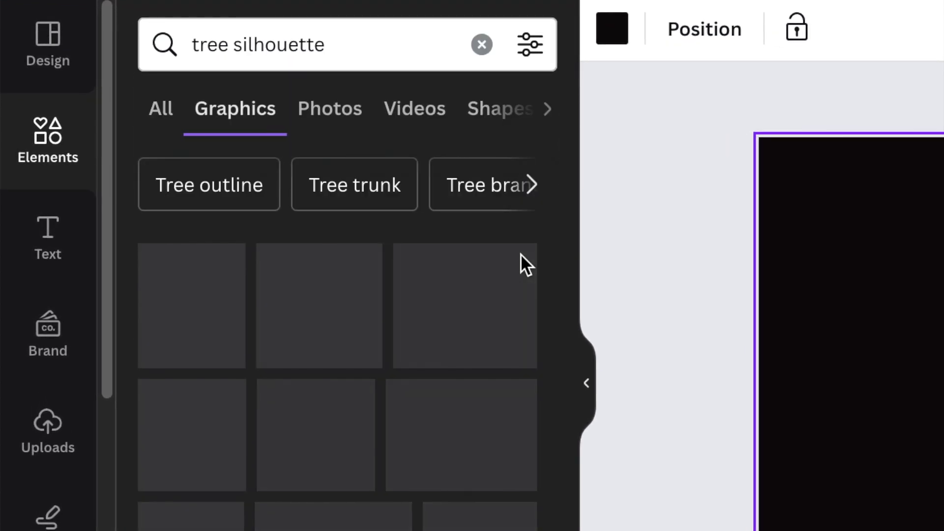
drag(568, 193, 580, 377)
Step: Add the "Tree Silhouette with Roots Logo Design Icon" graphic to the black page and place it near the middle
click(380, 274)
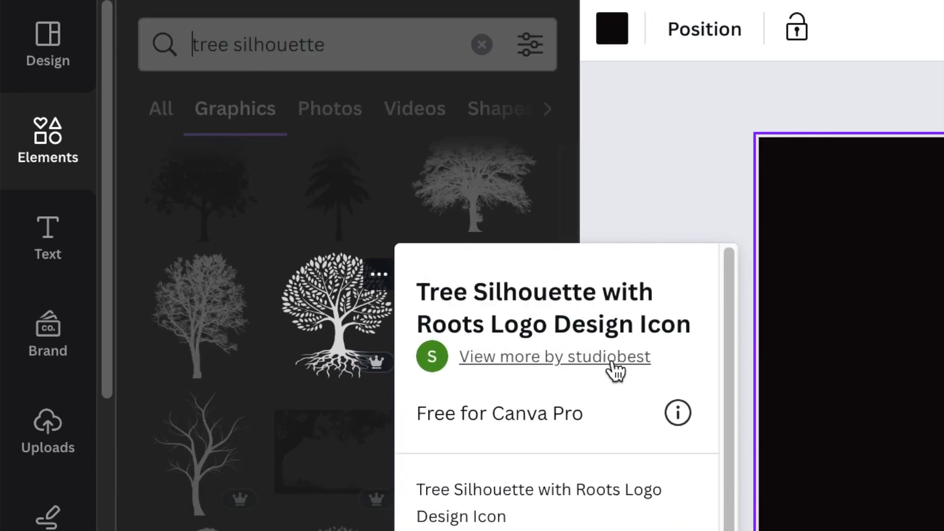
click(336, 332)
click(336, 317)
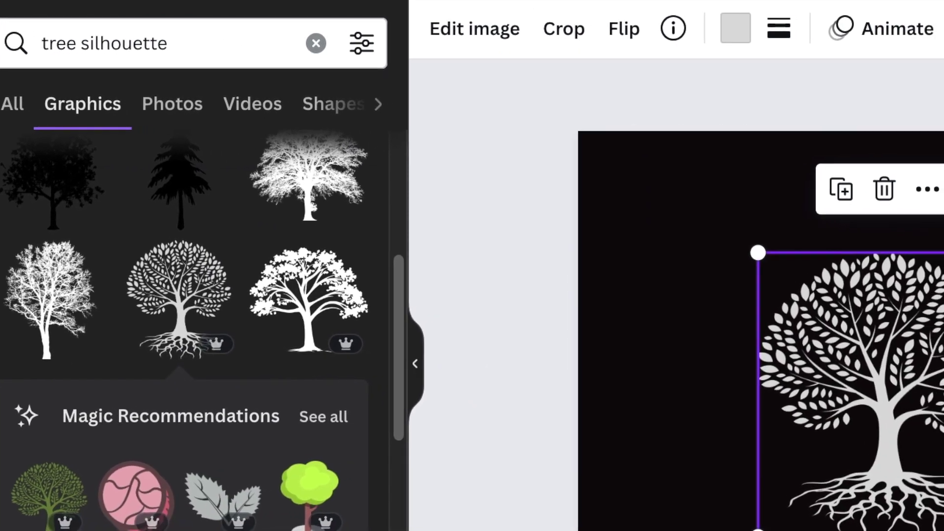
drag(933, 383, 630, 294)
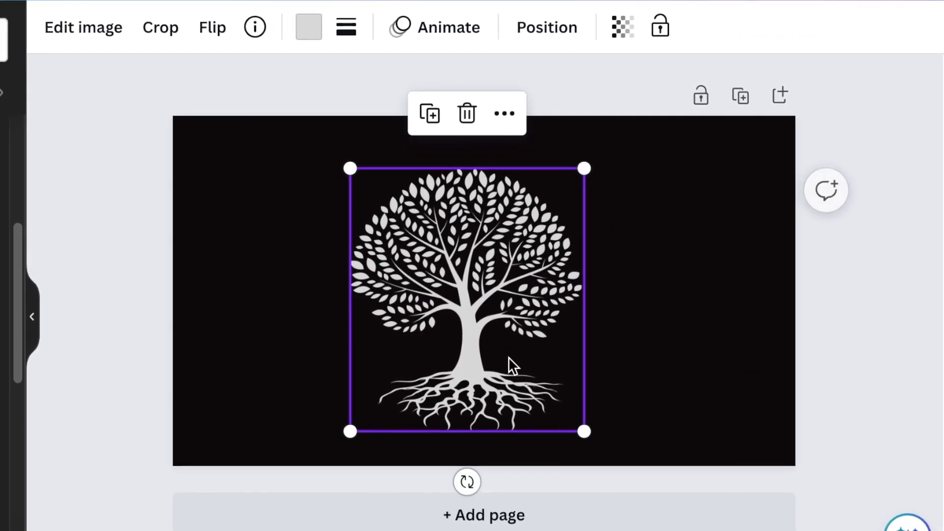
drag(466, 325, 488, 305)
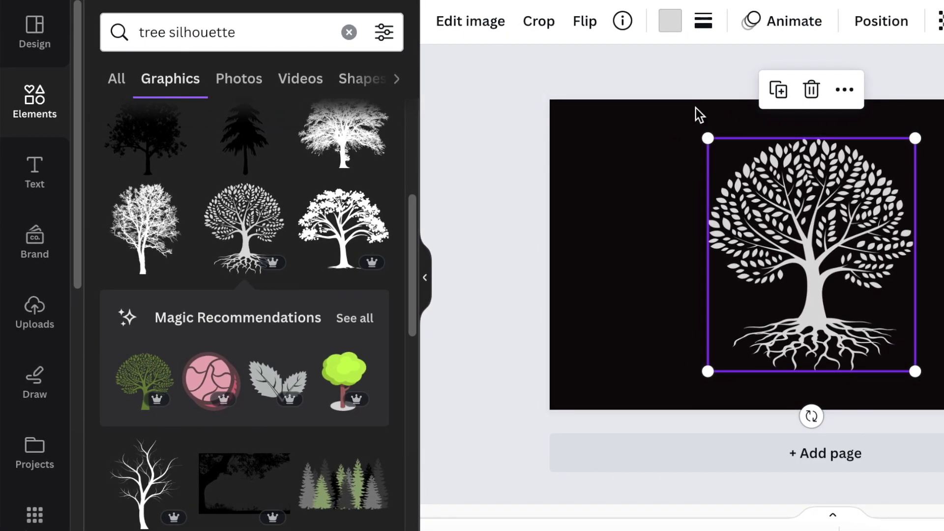
Step: Recolour the tree graphic to neon green #00FF02
click(670, 28)
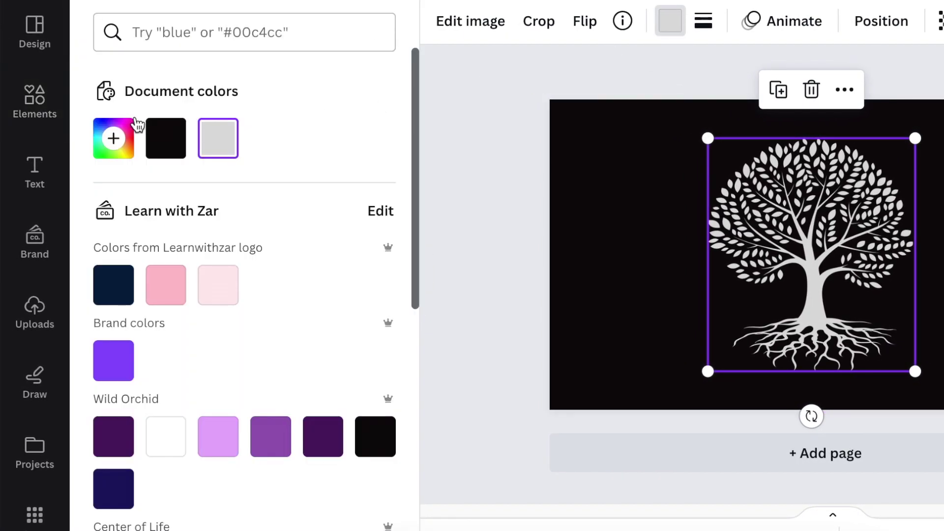
click(110, 142)
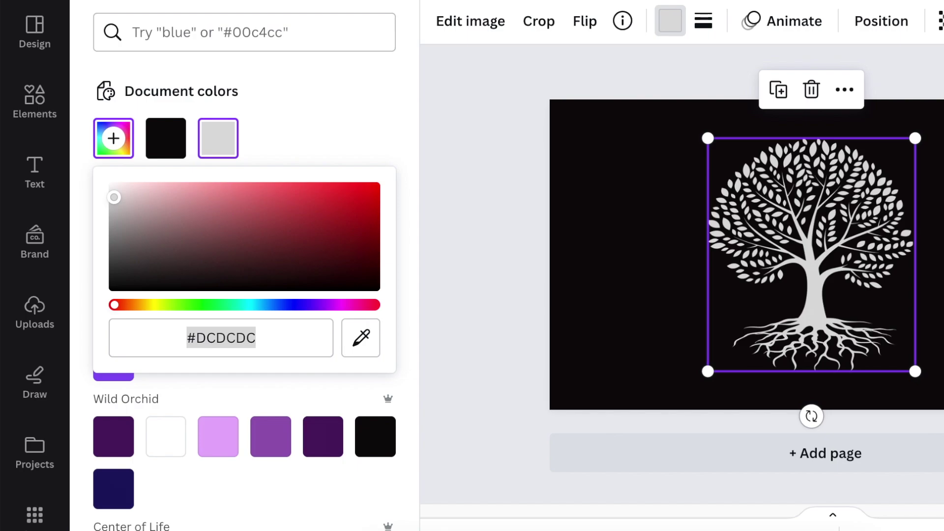
right_click(241, 335)
click(294, 282)
click(591, 290)
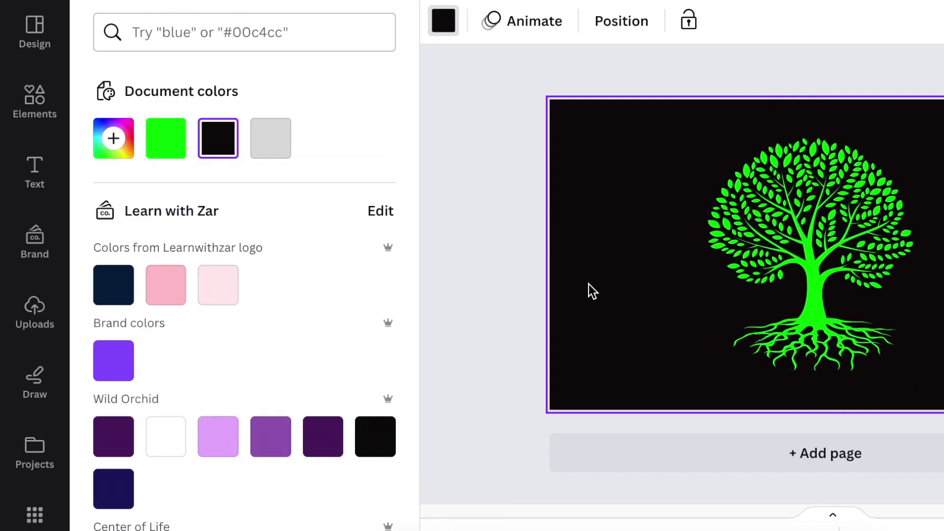
Step: Crop the green tree with a freeform crop so only a vertical strip of about its left third remains
click(836, 303)
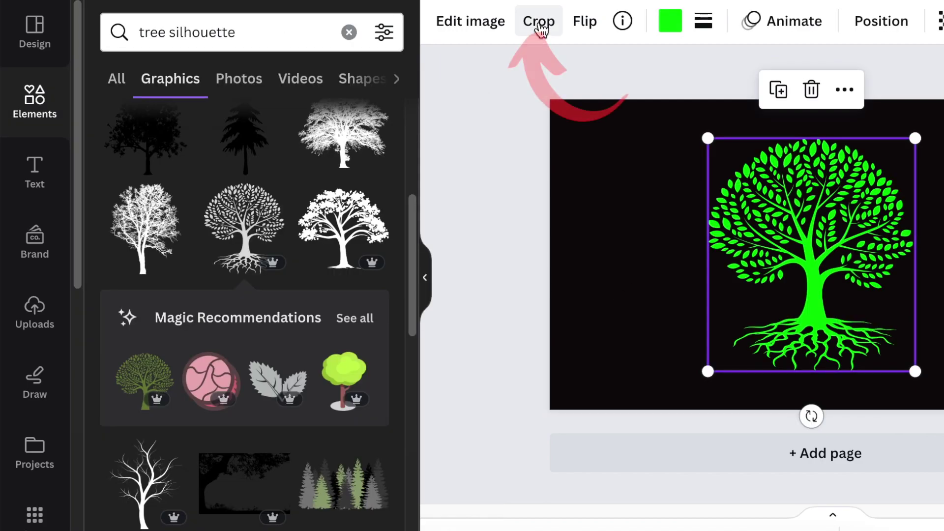
click(538, 22)
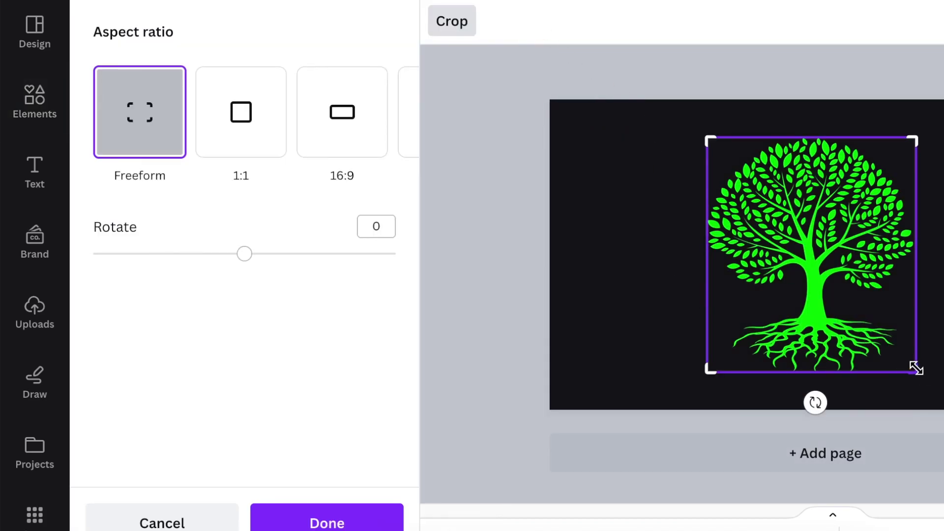
drag(916, 368, 772, 375)
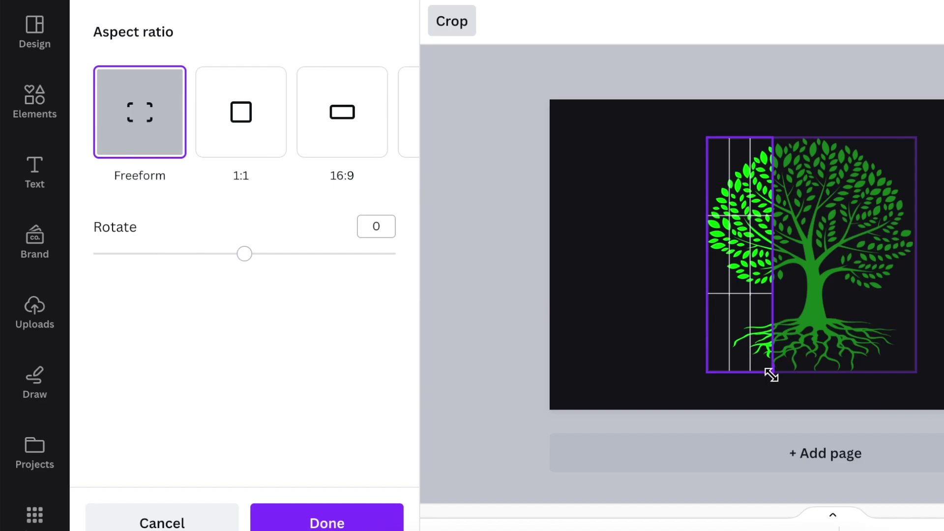
click(337, 522)
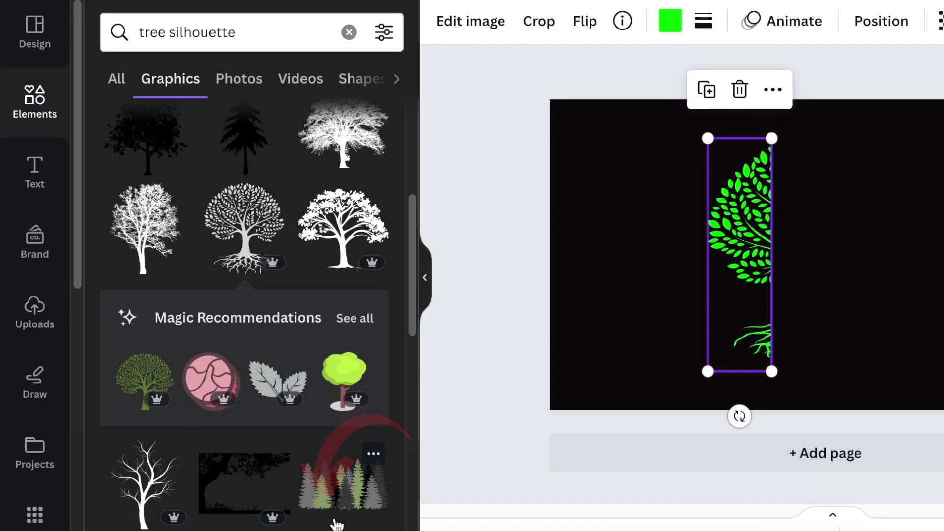
Step: Duplicate the green strip exactly on top of the original and recolour the copy to #FF00F4
click(707, 91)
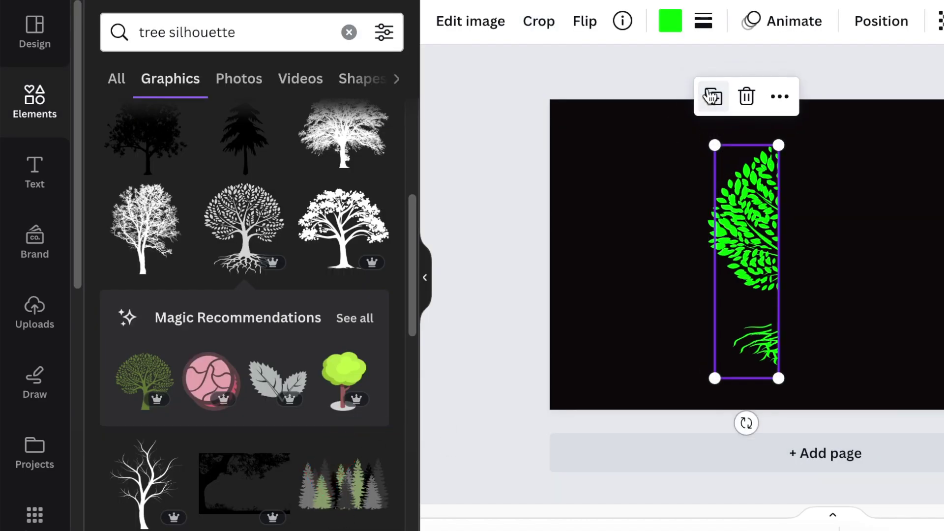
drag(757, 278, 754, 268)
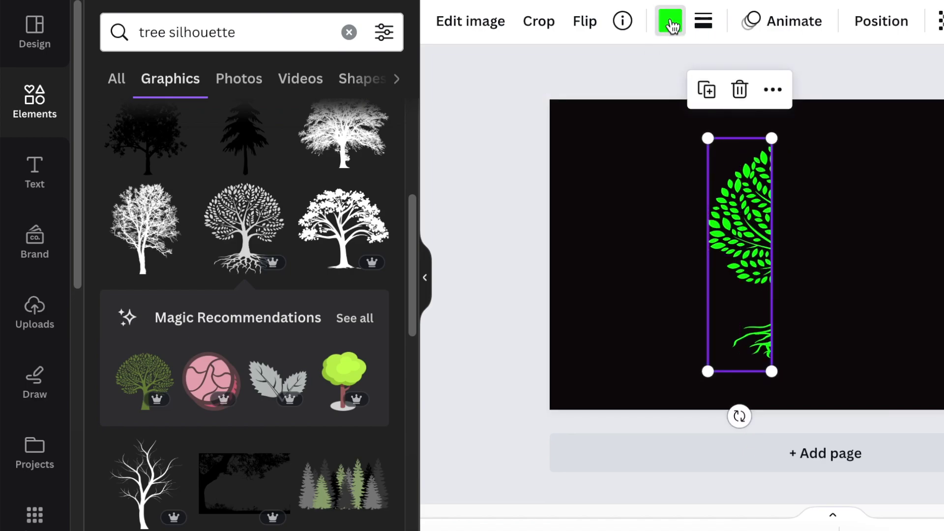
click(671, 23)
click(113, 138)
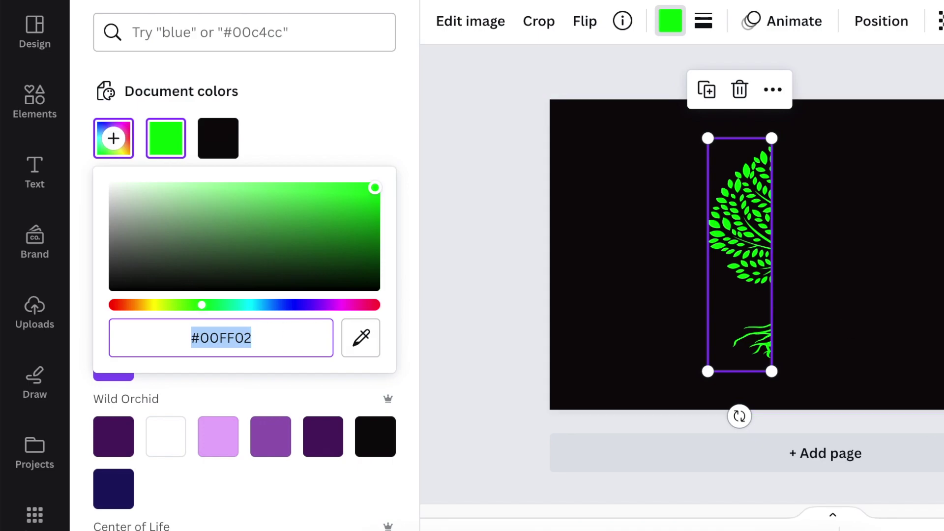
text(#FF00F4)
click(728, 289)
Step: Recrop the magenta copy to the strip from the green strip's right edge to the middle of the trunk
click(728, 288)
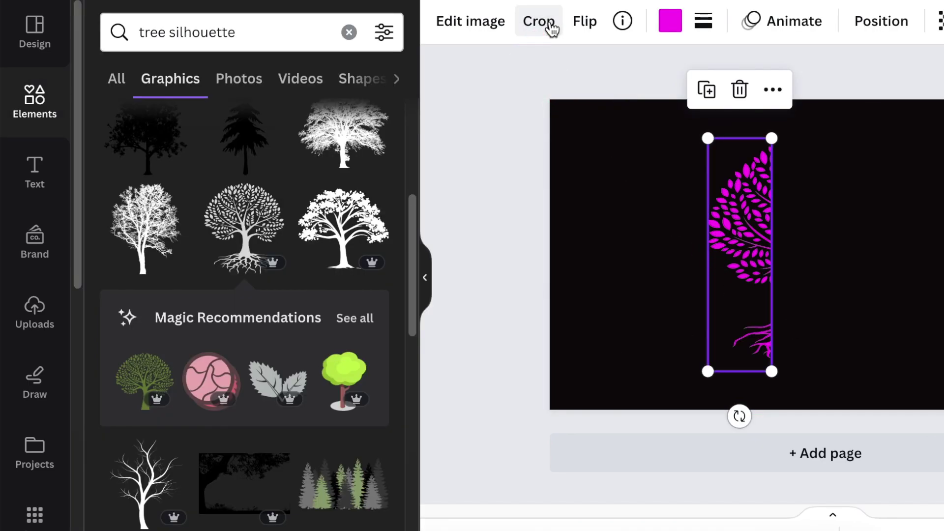
click(546, 26)
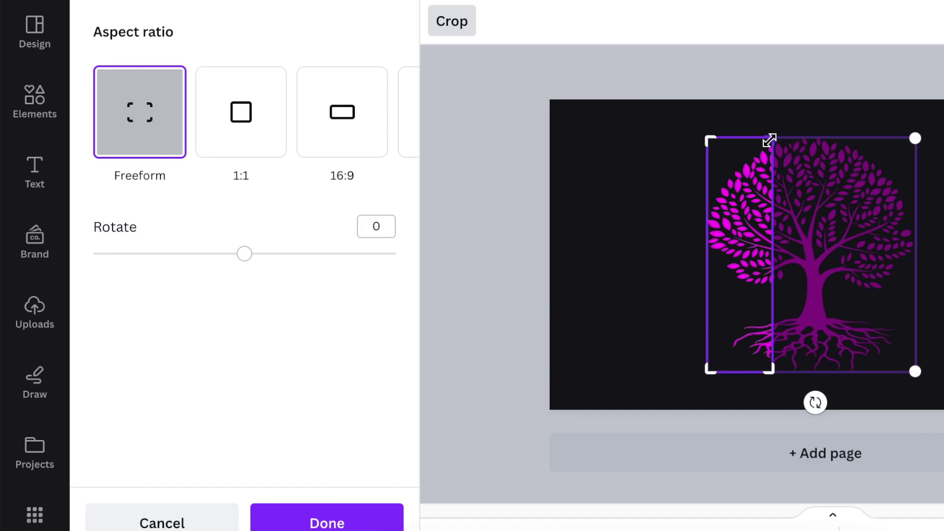
drag(776, 140, 814, 140)
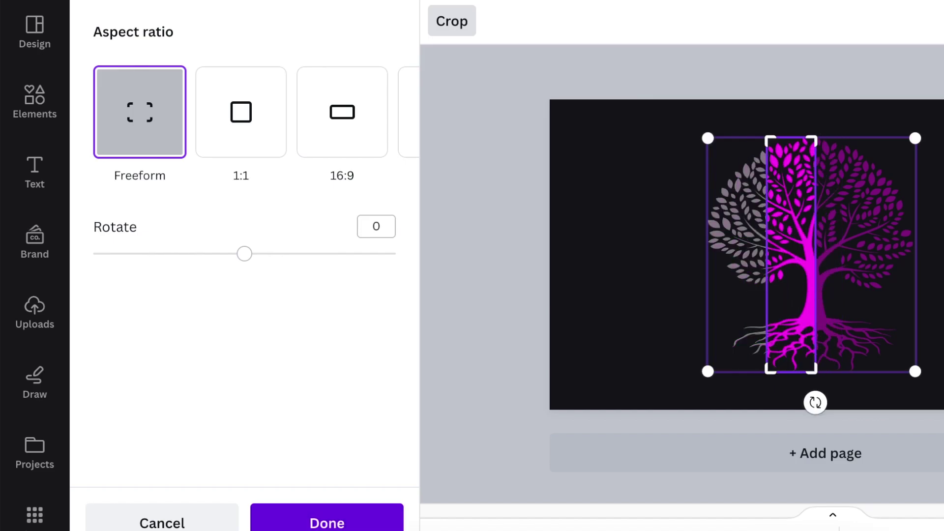
click(304, 522)
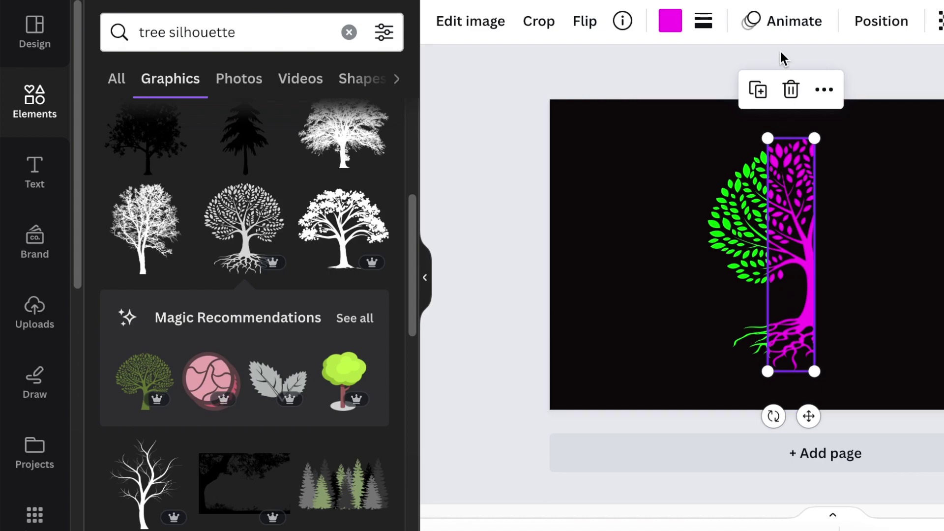
Step: Duplicate the magenta strip exactly on top of the original and recolour the copy to #FFDE00
click(759, 90)
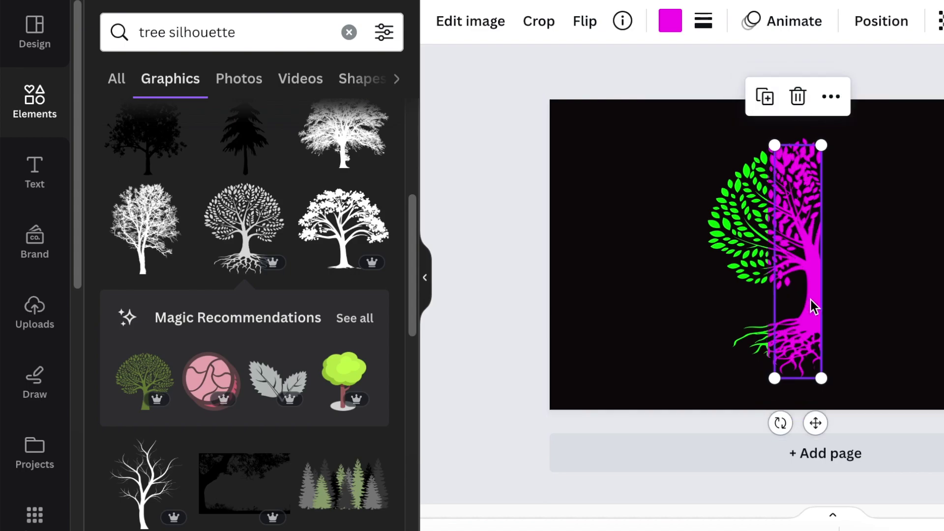
drag(800, 312, 796, 295)
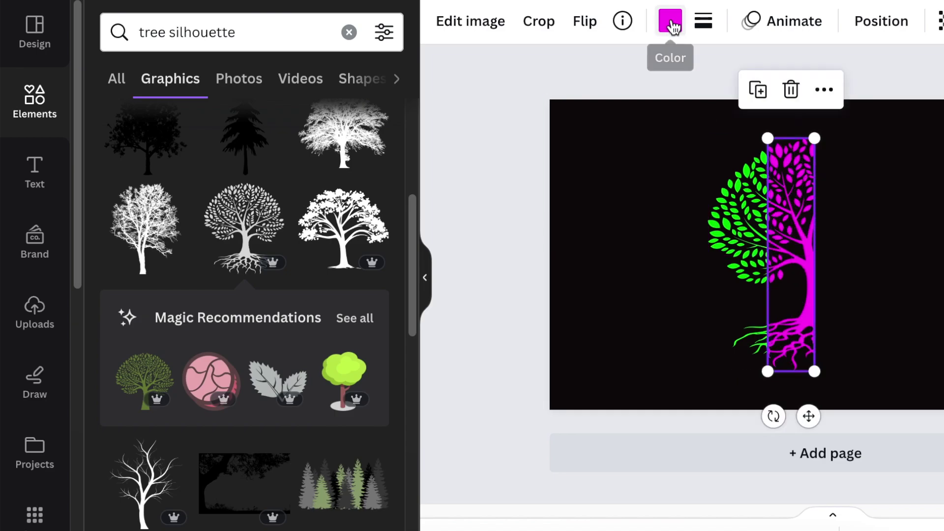
click(671, 24)
click(113, 139)
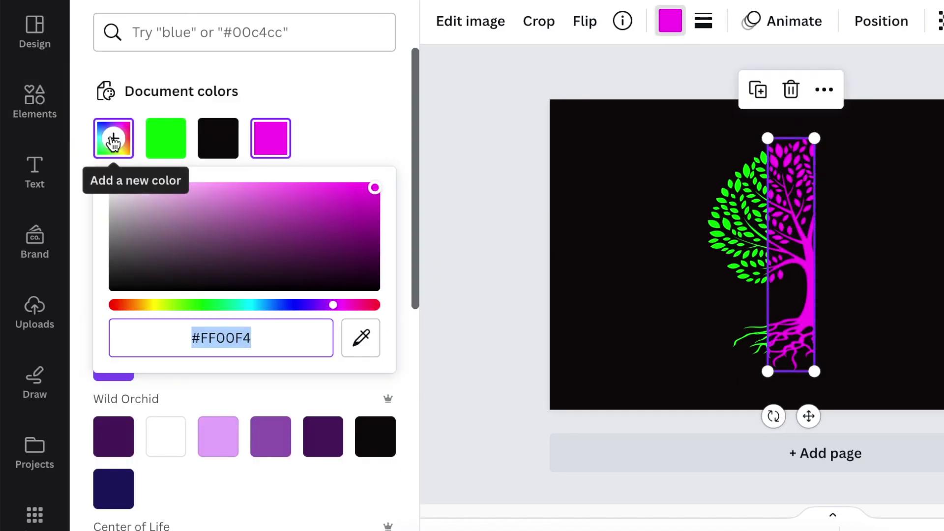
text(#FFDE00)
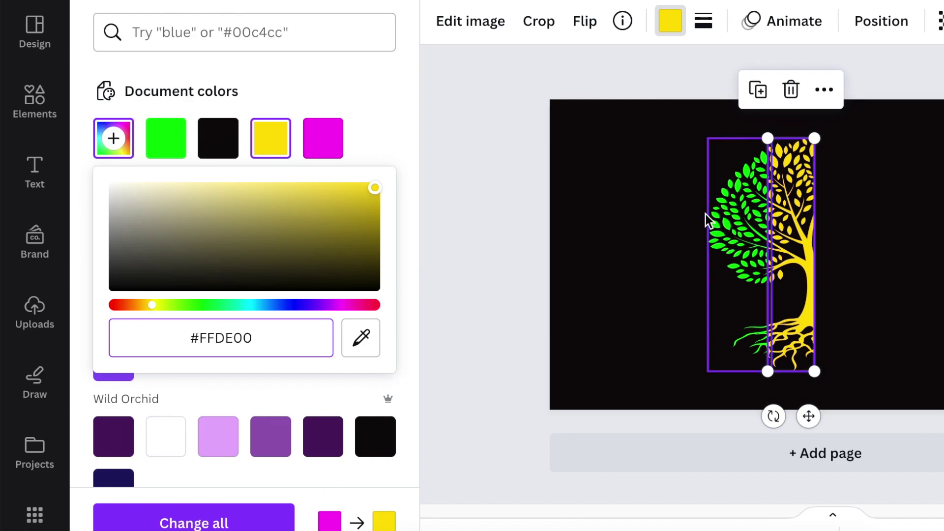
click(679, 215)
Step: Recrop the yellow copy to a similarly wide strip of the tree directly right of the magenta one
click(805, 214)
click(538, 24)
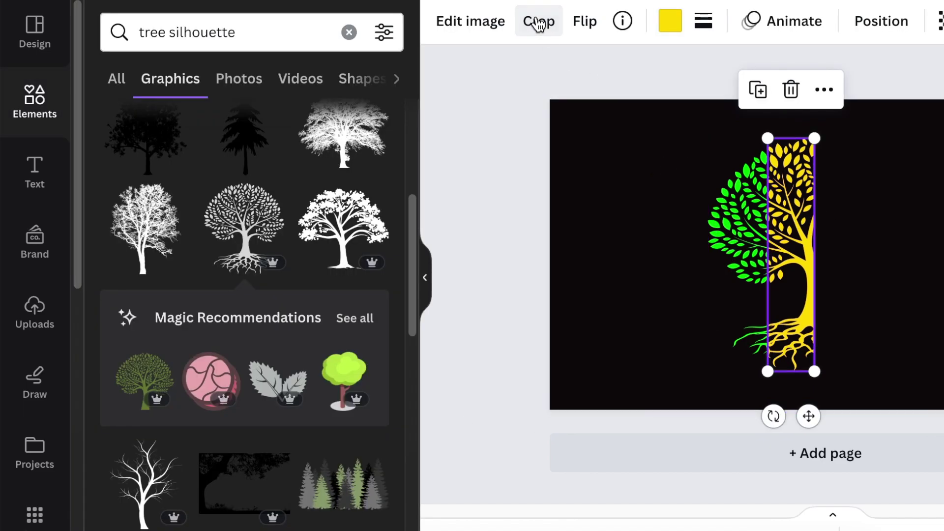
click(539, 23)
drag(814, 140, 855, 137)
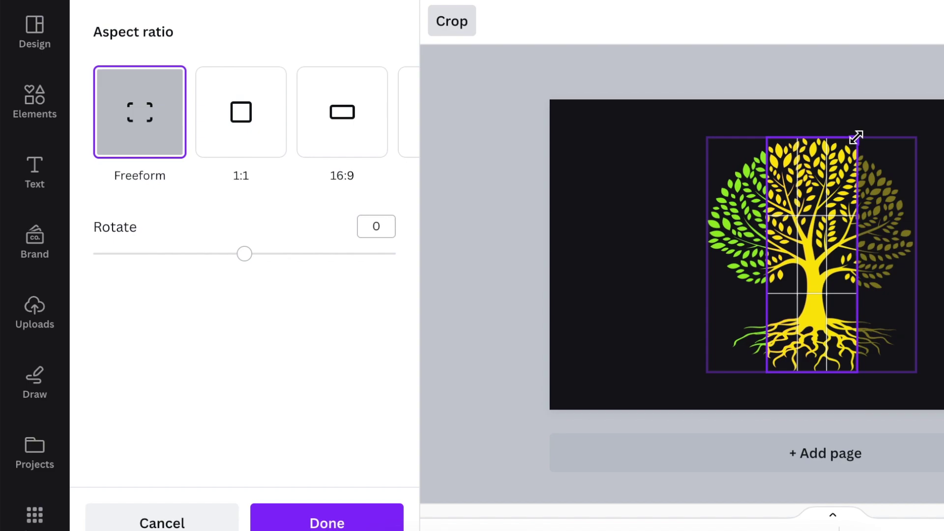
drag(766, 138, 810, 141)
click(526, 290)
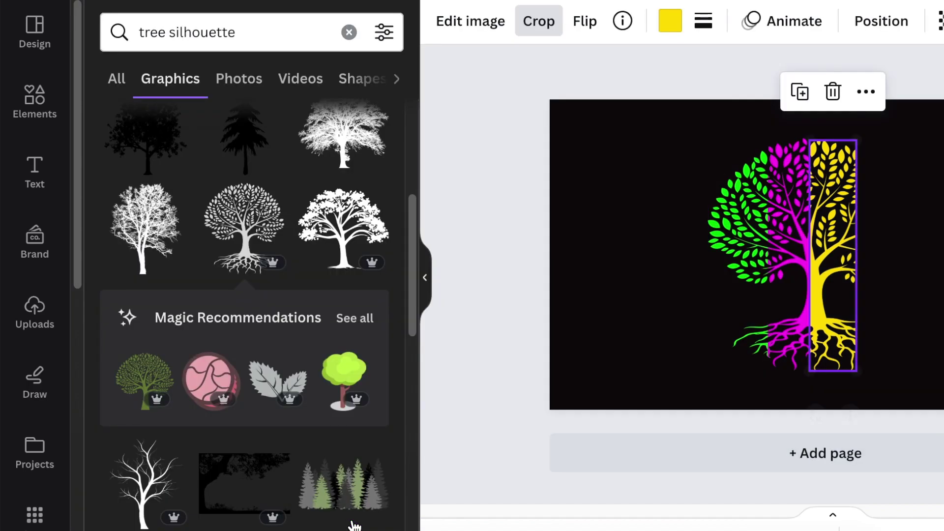
click(675, 317)
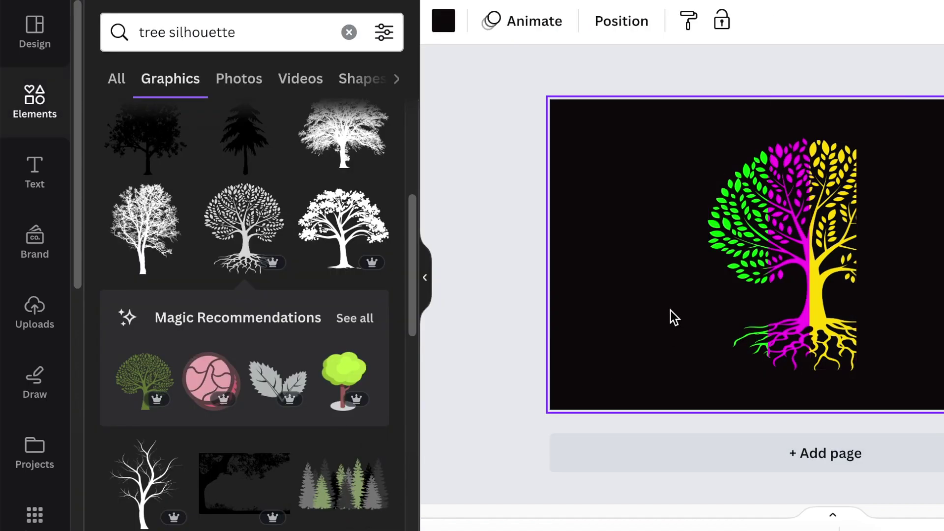
Step: Duplicate the yellow strip exactly on top of the original and recolour the copy to #00F7FF
click(836, 221)
click(801, 90)
drag(839, 237, 838, 240)
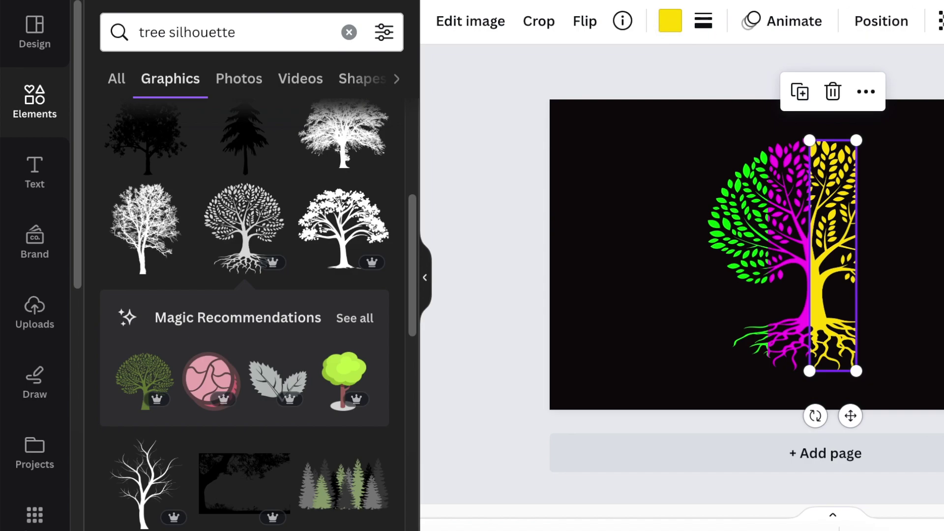
click(670, 21)
click(114, 139)
text(#00F7FF)
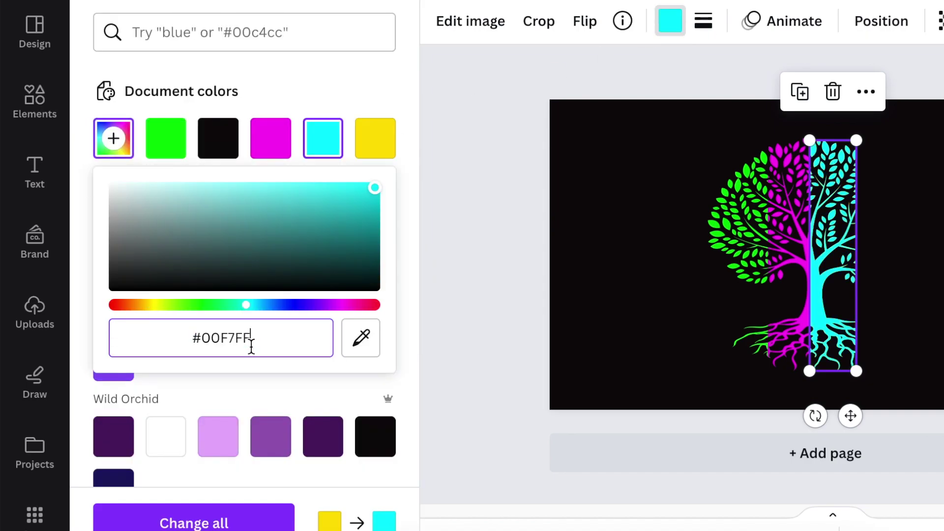
click(666, 153)
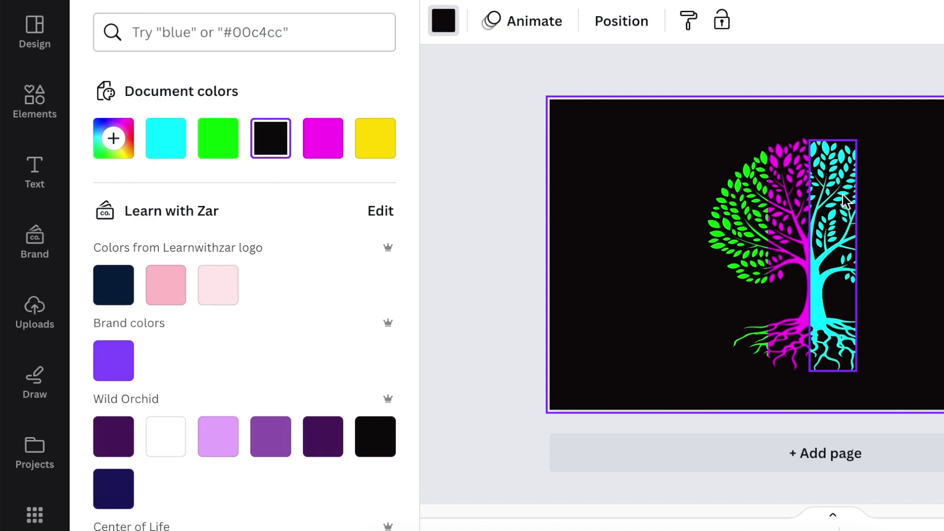
Step: Recrop the cyan copy to the remaining part of the tree, from the yellow strip's right edge to the tree's right edge
click(826, 161)
click(539, 21)
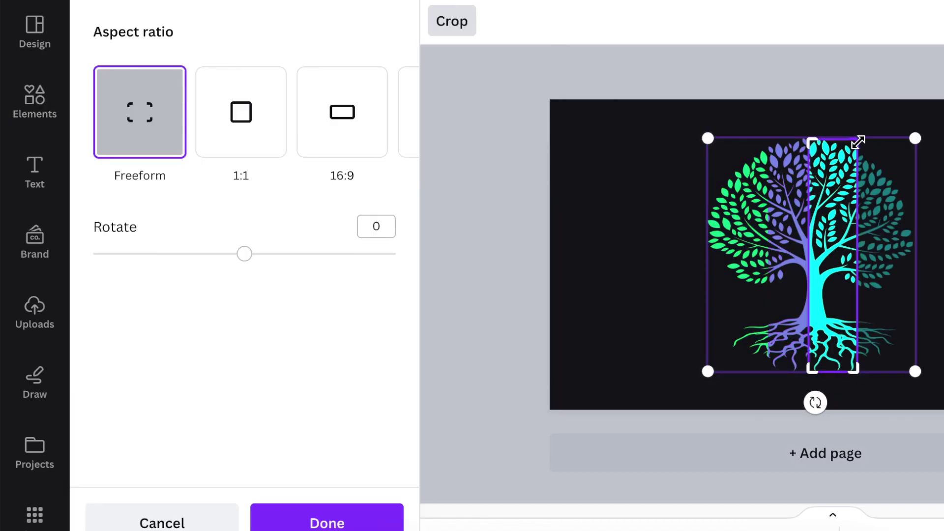
drag(858, 142, 921, 137)
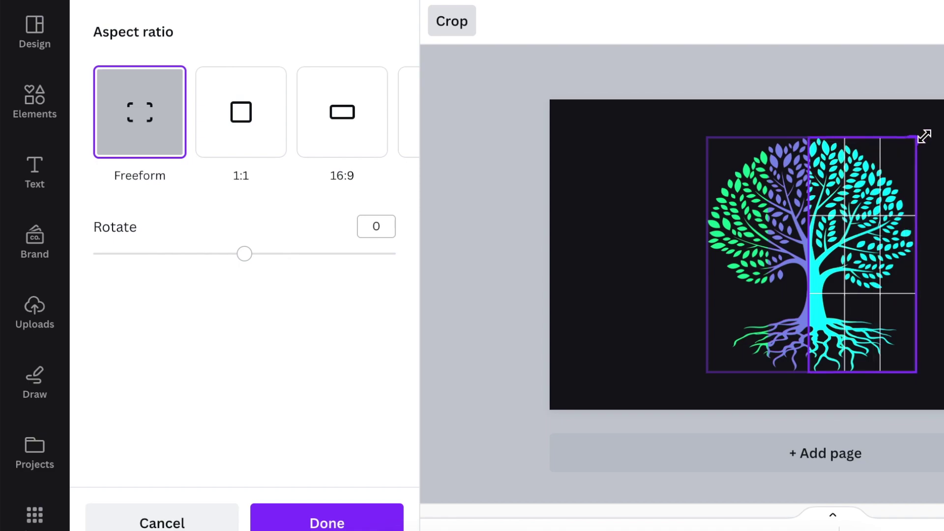
drag(808, 141, 863, 141)
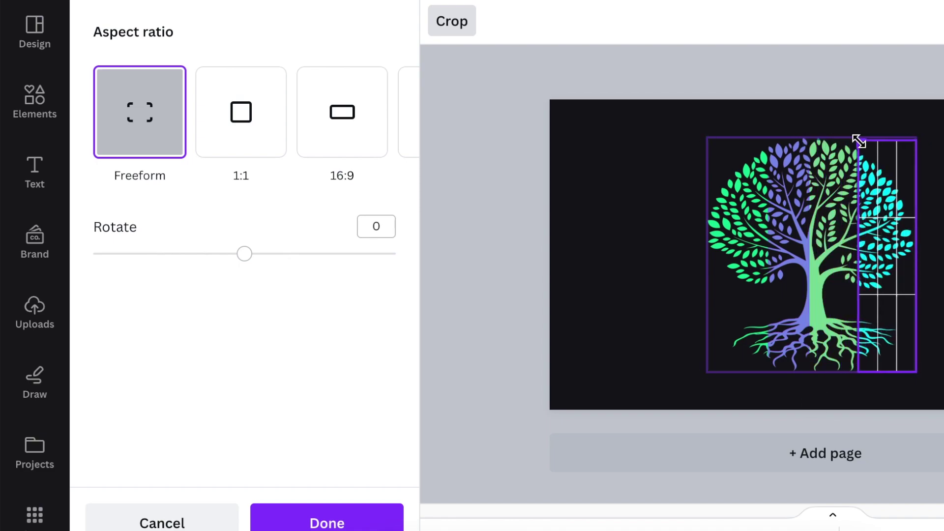
drag(857, 141, 855, 136)
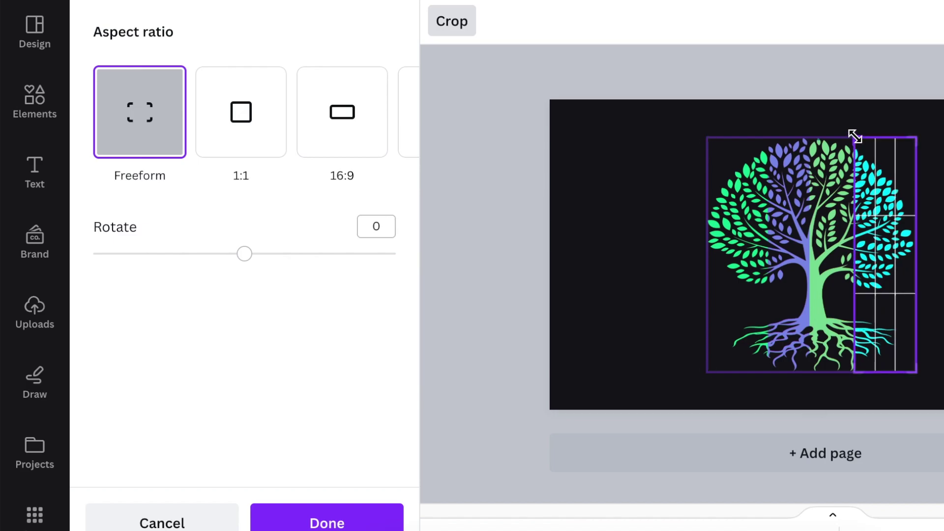
click(358, 523)
click(666, 338)
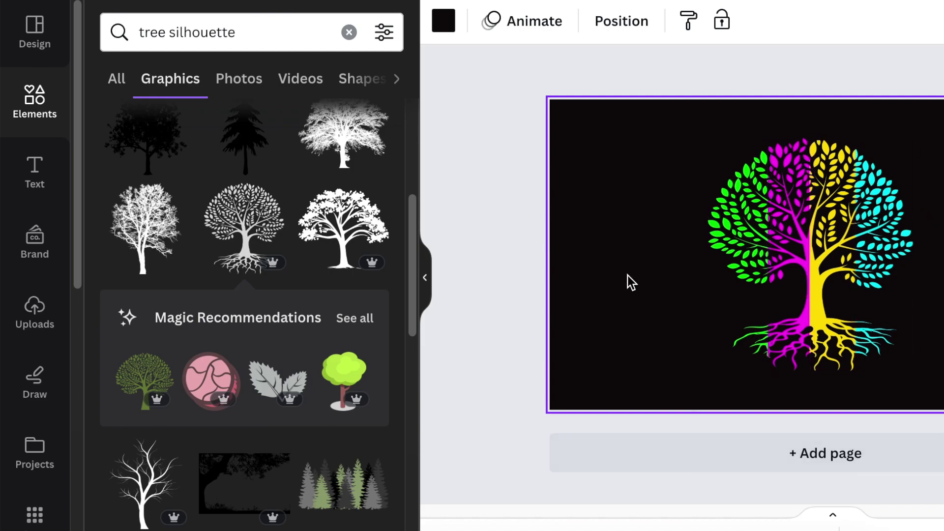
Step: Search the elements for a circle, add the black ring graphic over the tree and view its details
click(349, 35)
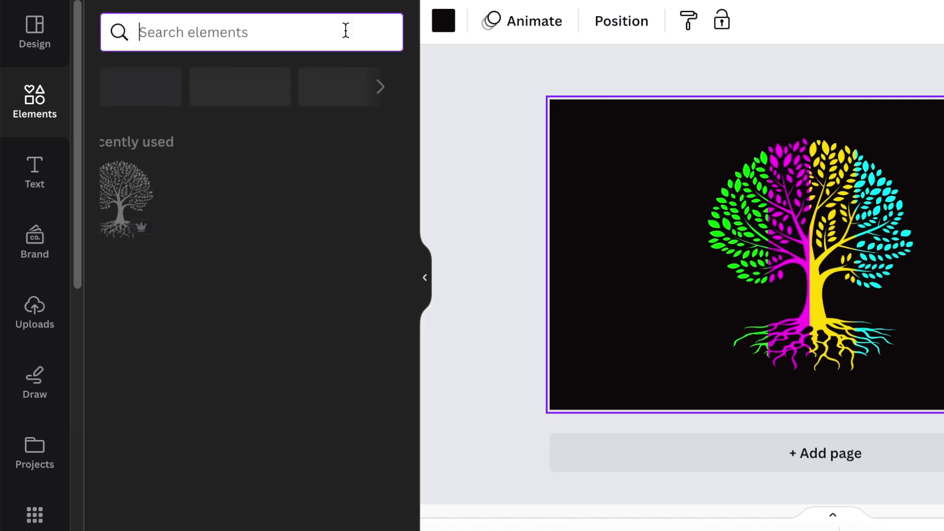
text(circ)
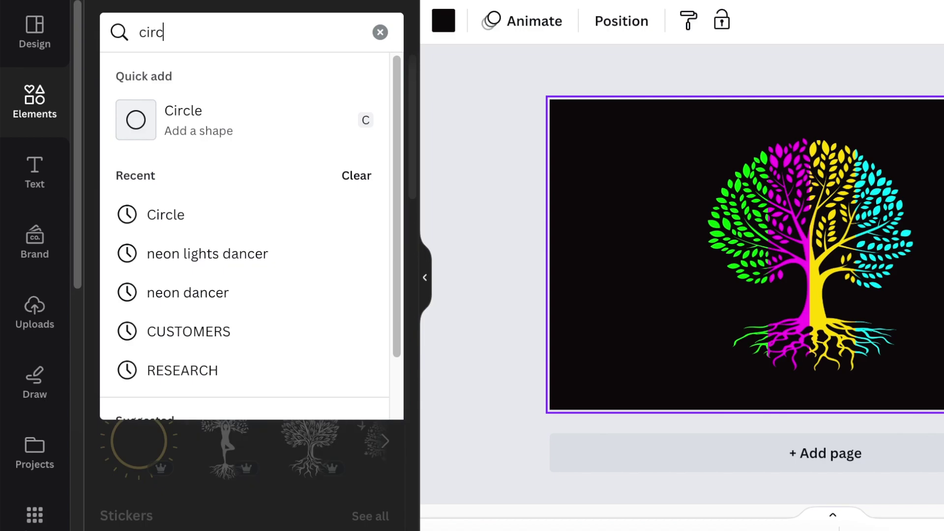
key(Return)
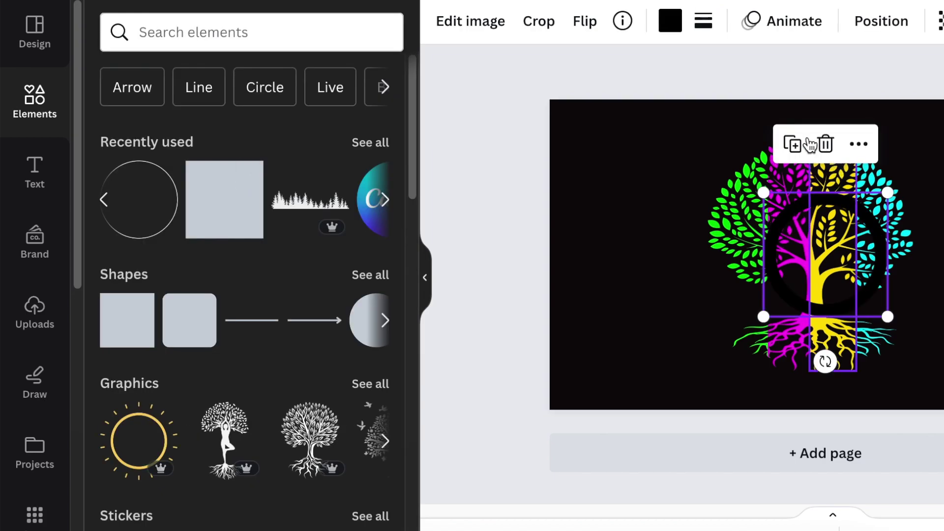
click(622, 21)
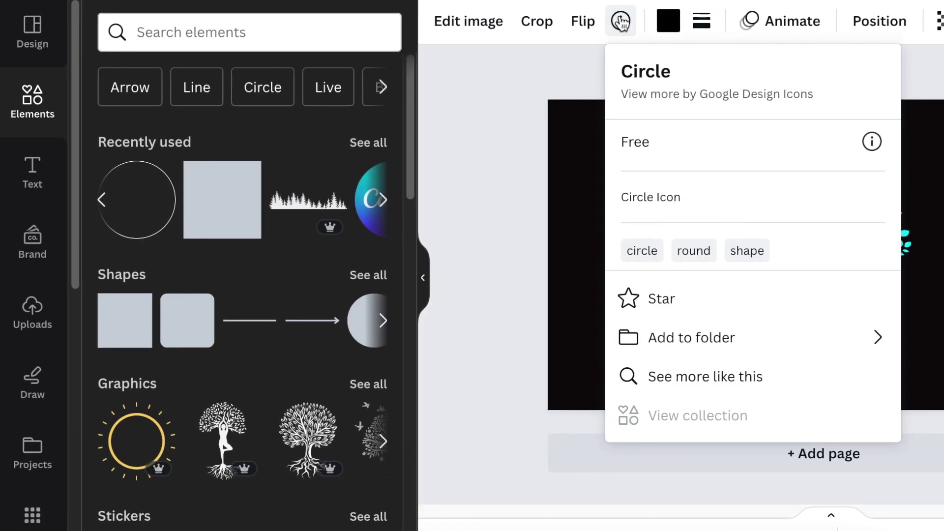
click(909, 283)
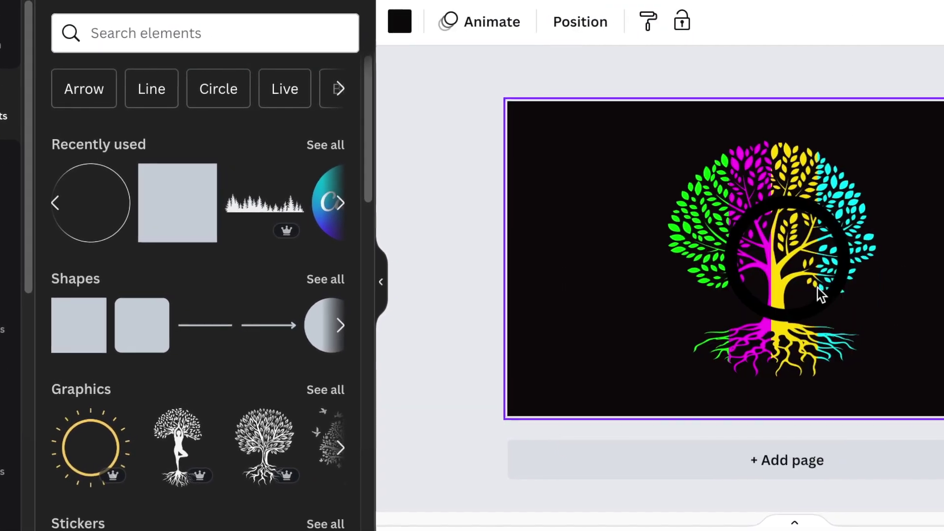
Step: Enlarge the black ring and centre it around the tree so it trims the outer leaves and roots to a round outline
drag(821, 280, 815, 278)
drag(755, 286, 697, 232)
drag(680, 280, 785, 415)
drag(709, 428, 707, 427)
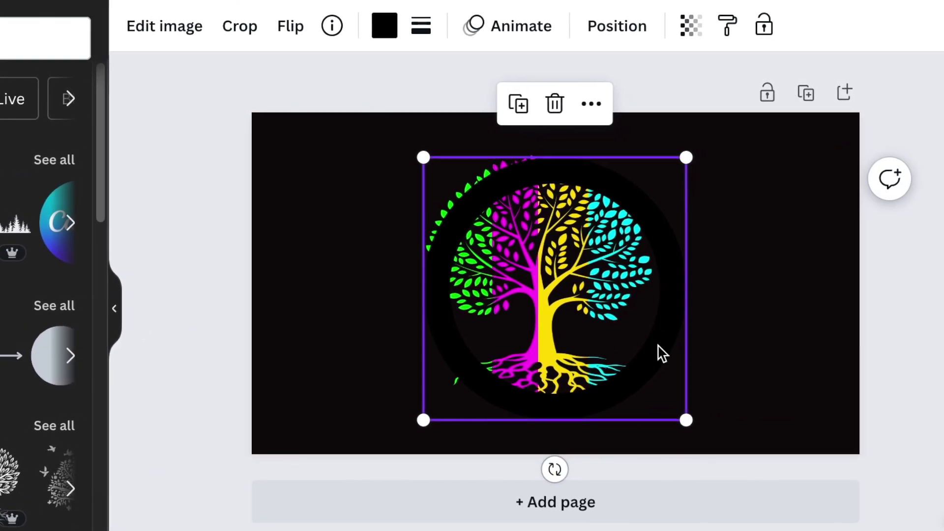
drag(659, 352, 600, 346)
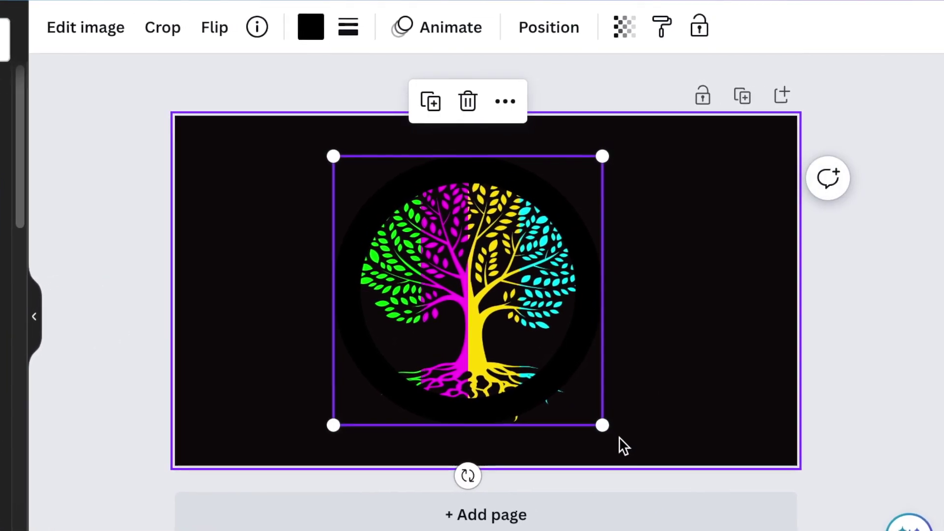
drag(624, 417, 595, 433)
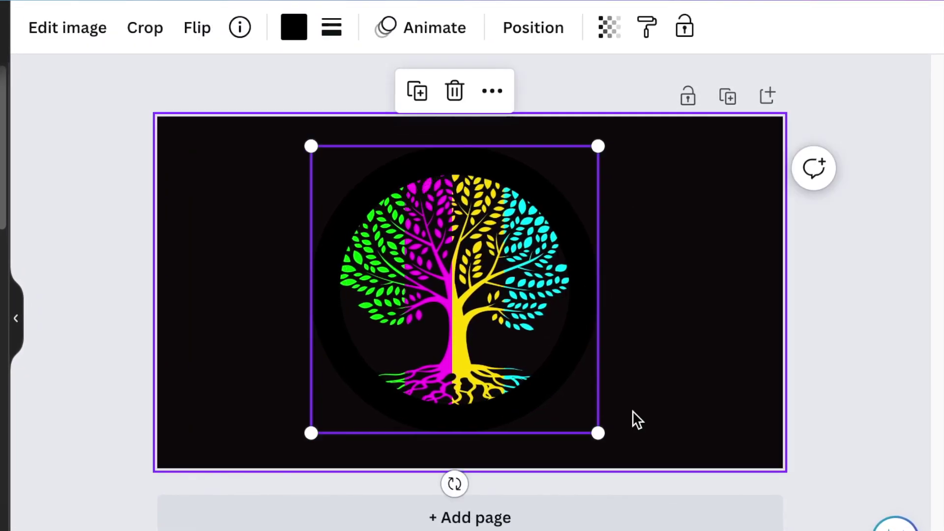
click(202, 244)
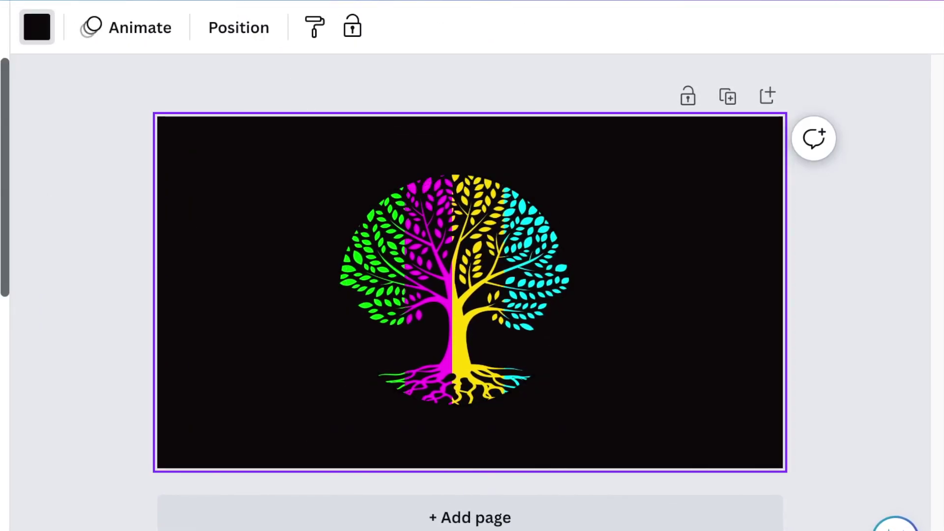
Step: Add a rectangle, flatten it and stretch it into a wide band across the trunk and lower branches
key(r)
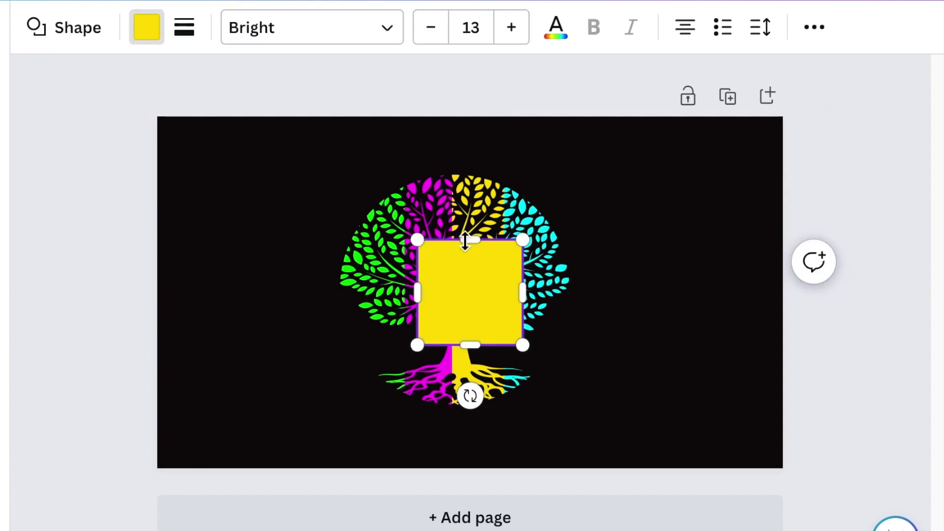
drag(468, 240, 470, 289)
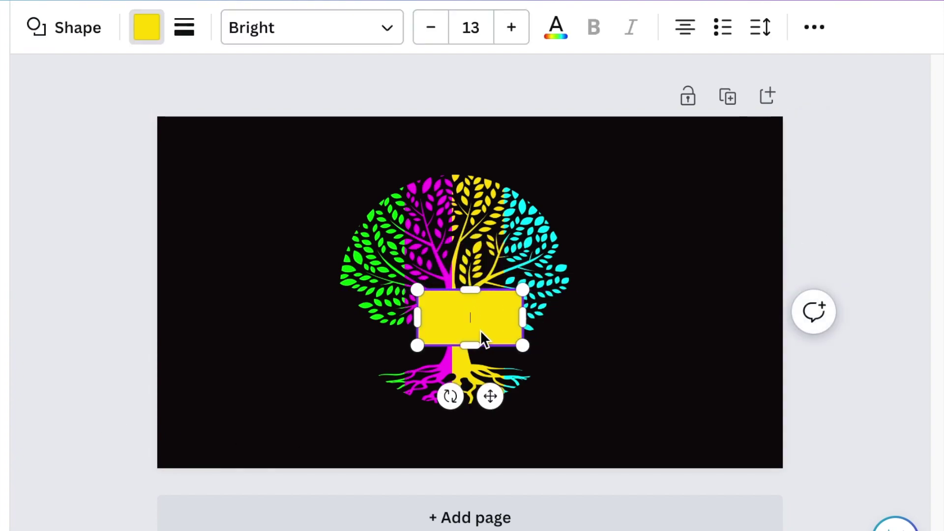
drag(489, 394, 398, 400)
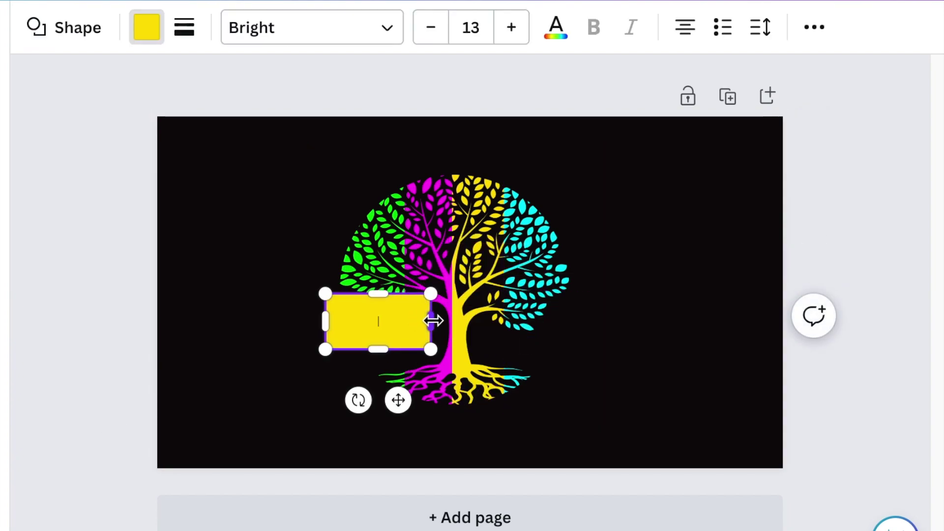
drag(433, 321, 586, 343)
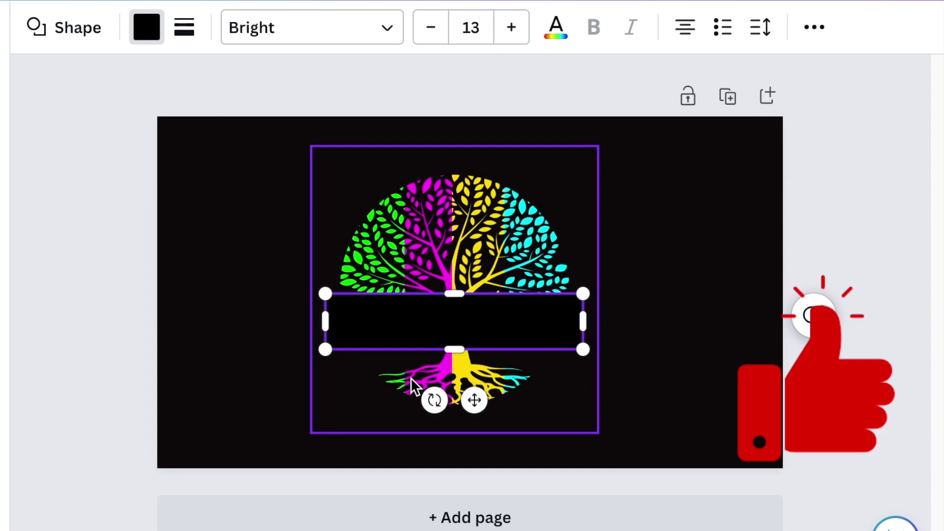
Step: Extend the band down to the top of the roots and colour it black to match the page background
drag(457, 349, 462, 369)
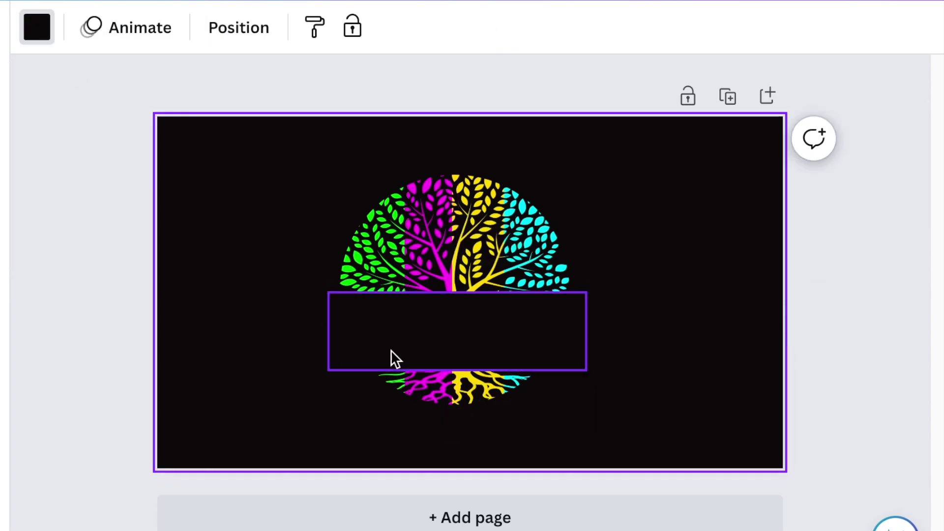
click(391, 350)
click(259, 367)
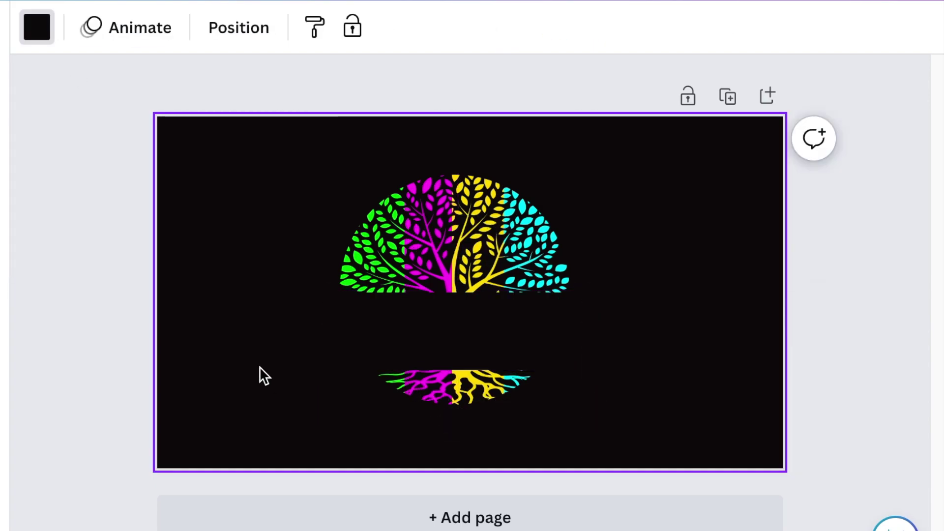
click(458, 344)
click(659, 377)
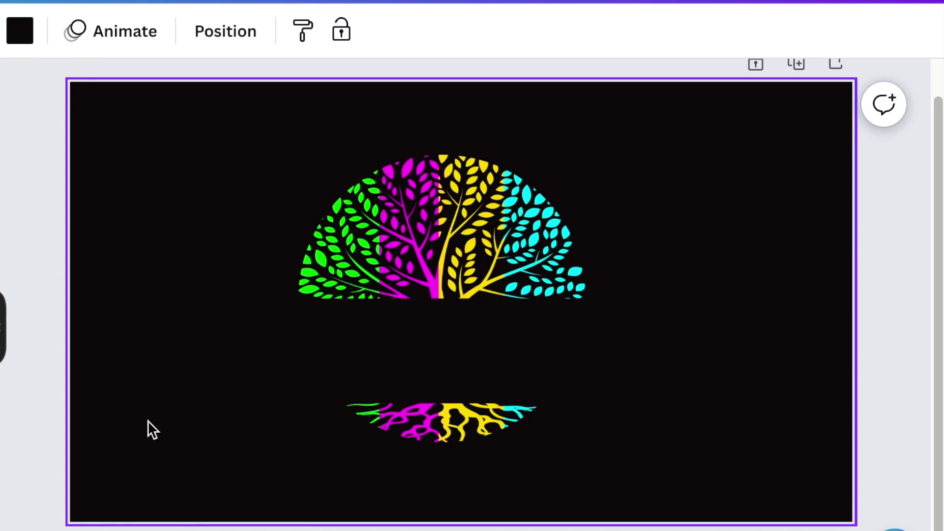
Step: Add a text box, enlarge its text to size 37.5 and place it at the upper right of the tree
key(ctrl+v)
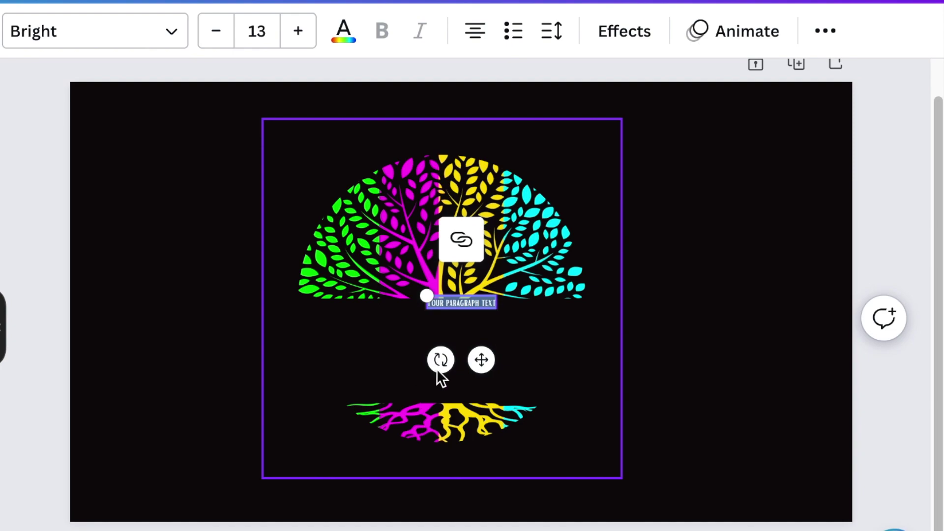
drag(481, 360, 738, 214)
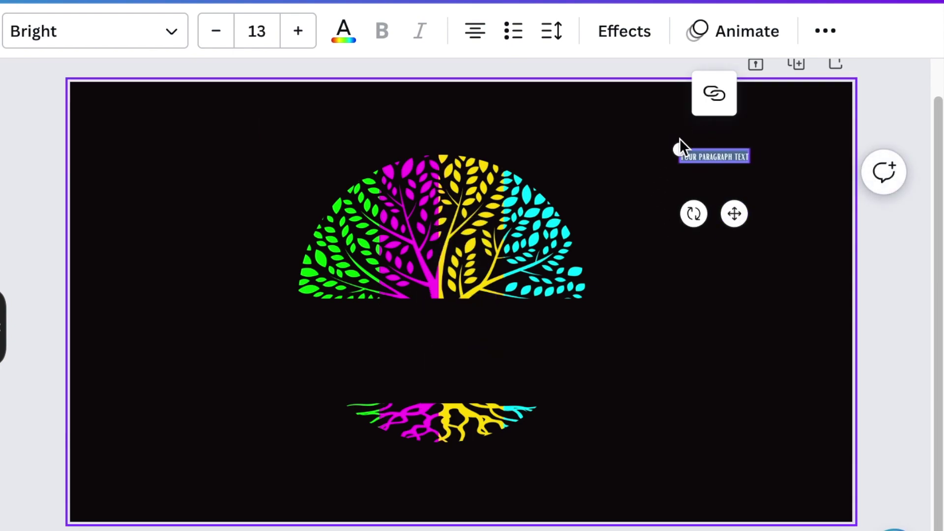
drag(674, 146, 544, 147)
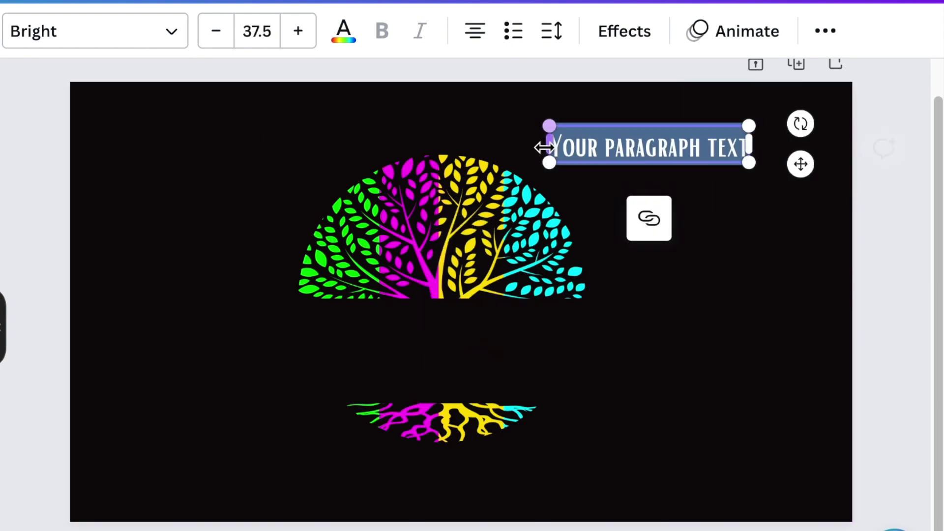
drag(801, 163, 837, 187)
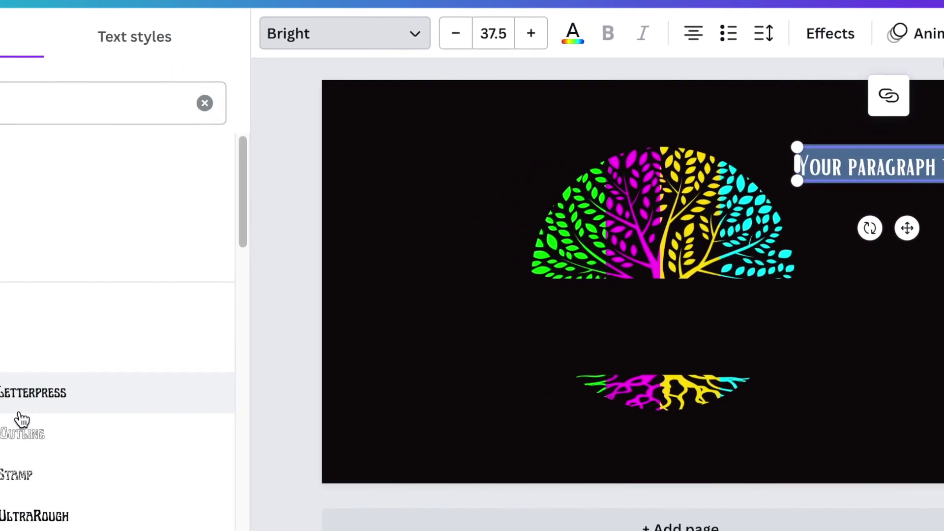
Step: Set the text's font to Art Nuvo and its colour to the neon green of the tree
drag(320, 173, 341, 195)
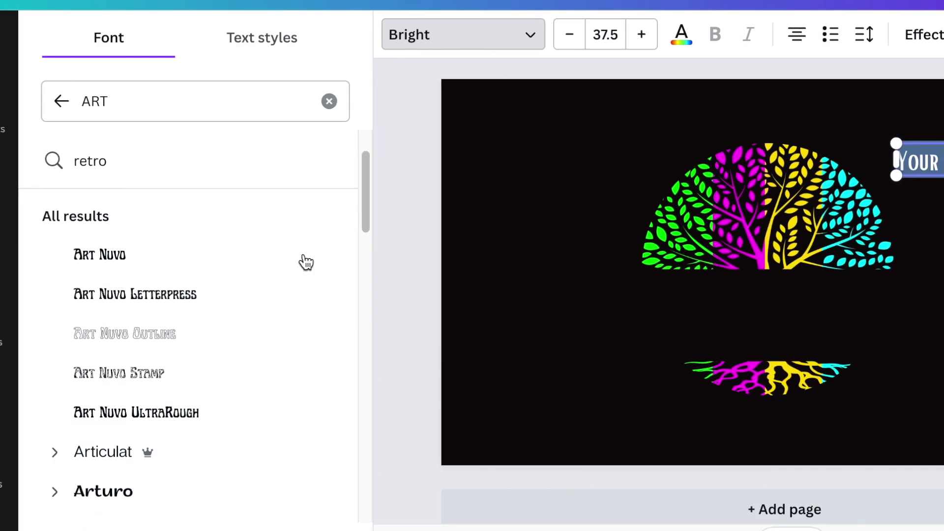
click(122, 260)
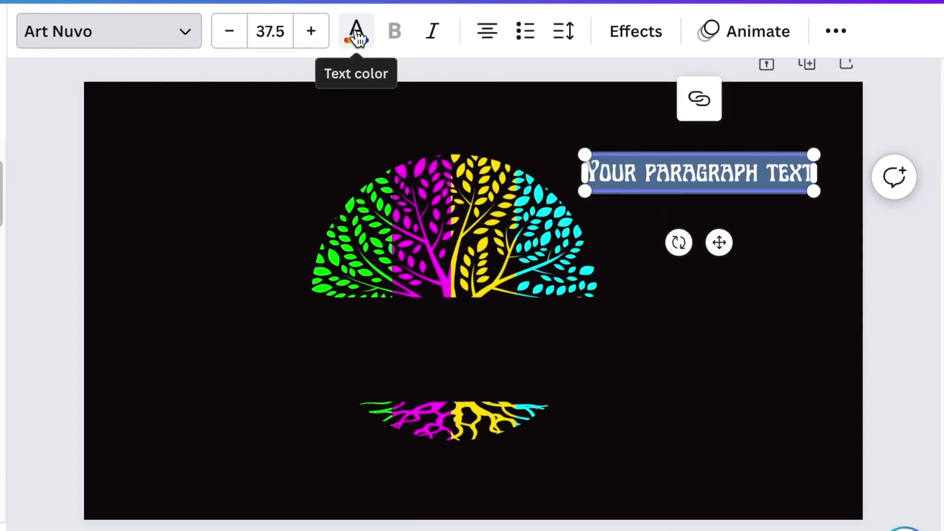
click(463, 34)
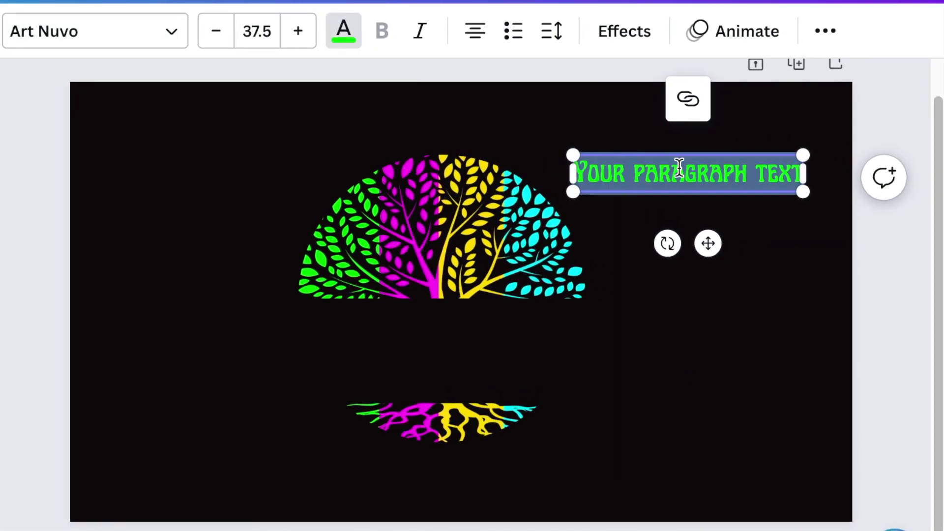
Step: Replace the placeholder text with "3", enlarge it to size 163 and place it at the left end of the gap
text(3)
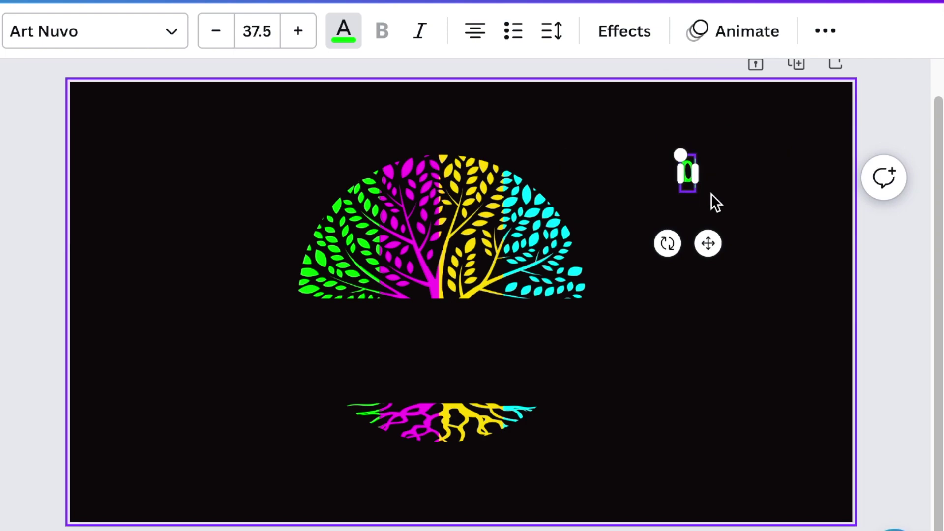
drag(681, 155, 666, 119)
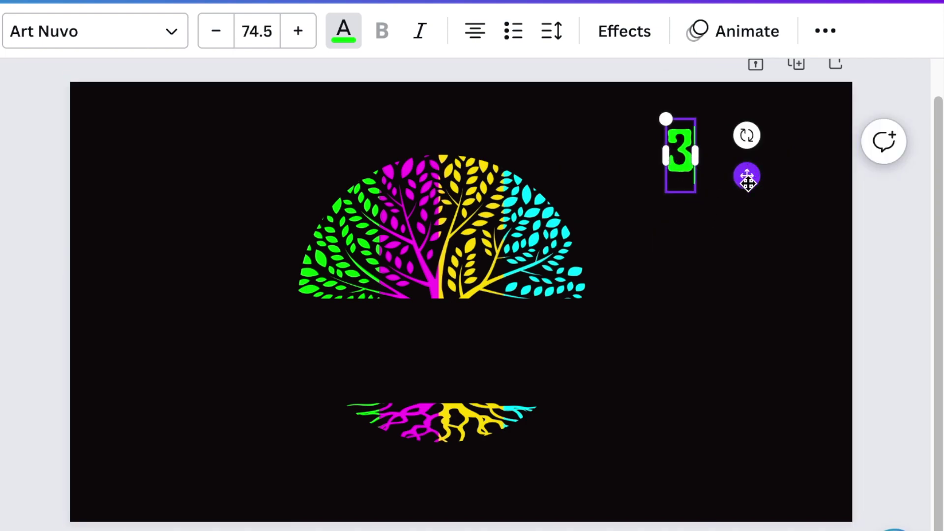
drag(748, 177, 766, 268)
drag(689, 207, 580, 164)
drag(774, 228, 423, 379)
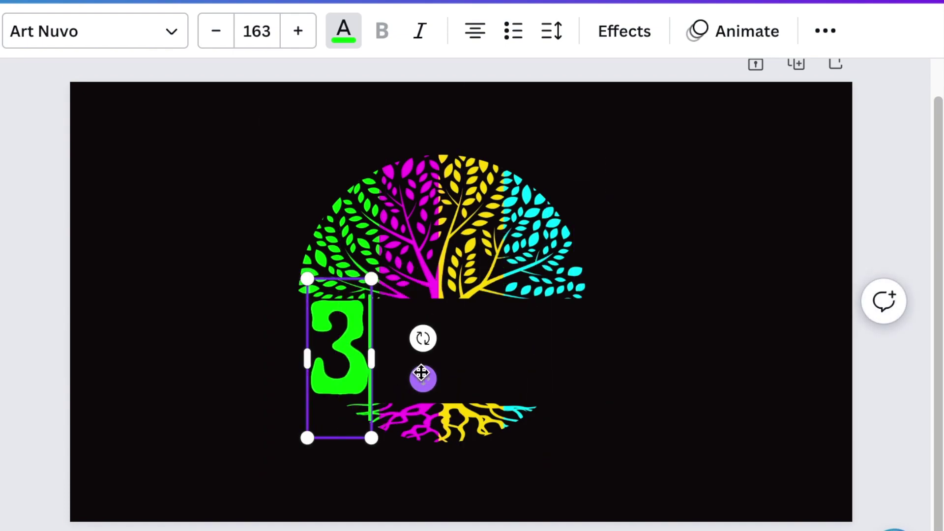
Step: Tilt the 3 counter-clockwise, enlarge it to size 168 and fit it between the green leaves and the roots
drag(426, 341, 386, 391)
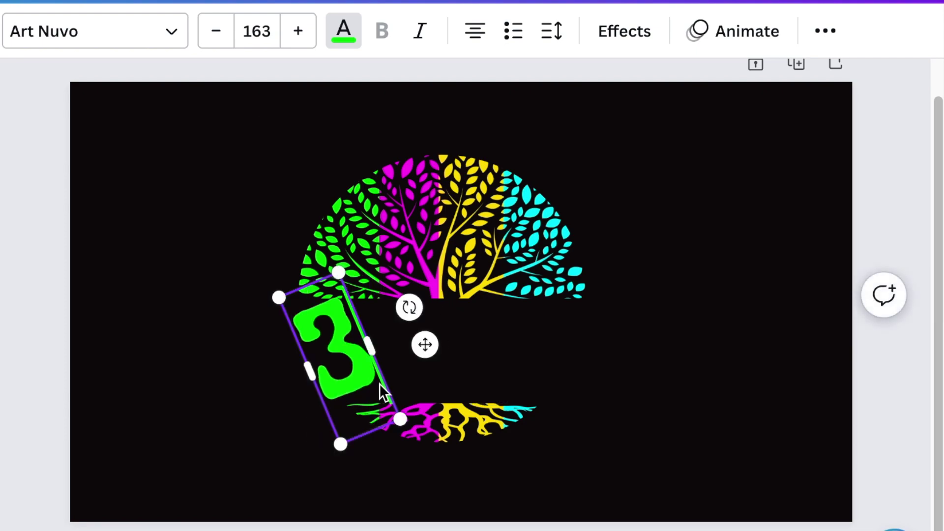
drag(424, 345, 440, 348)
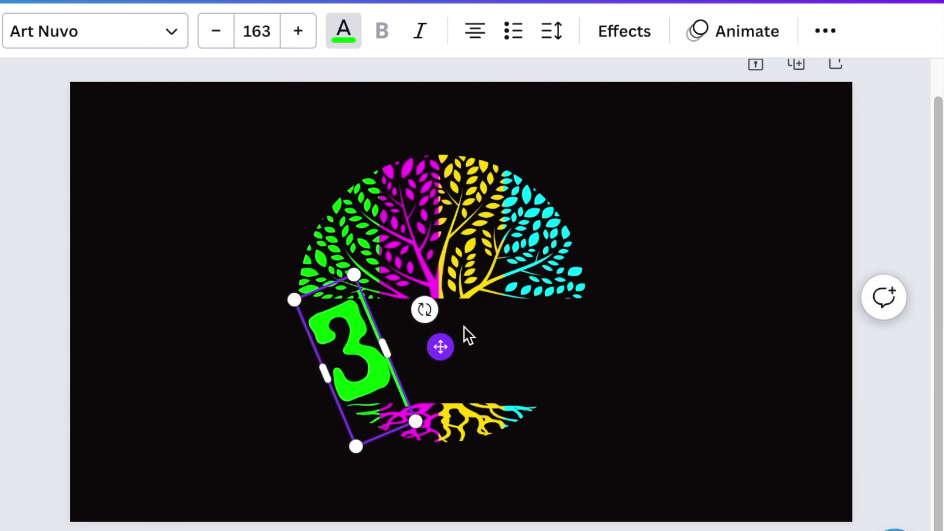
click(438, 378)
Step: Duplicate the green 3, change the copy to a magenta "D" and stand it upright just beside the 3
click(342, 350)
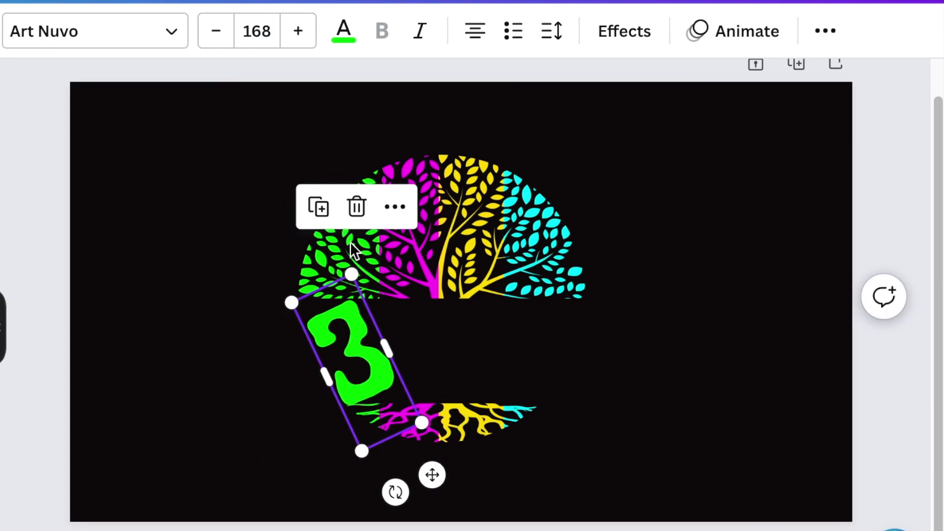
click(319, 207)
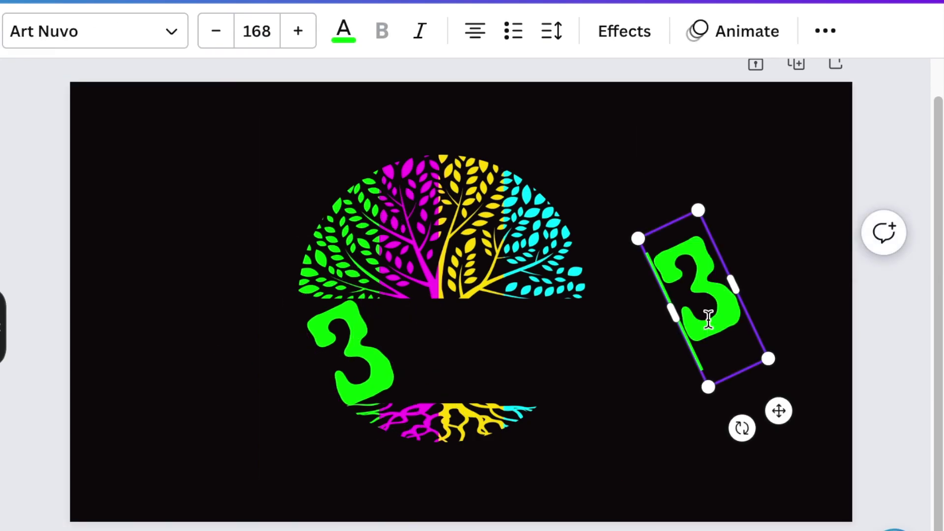
double_click(711, 318)
text(D)
drag(728, 289, 694, 314)
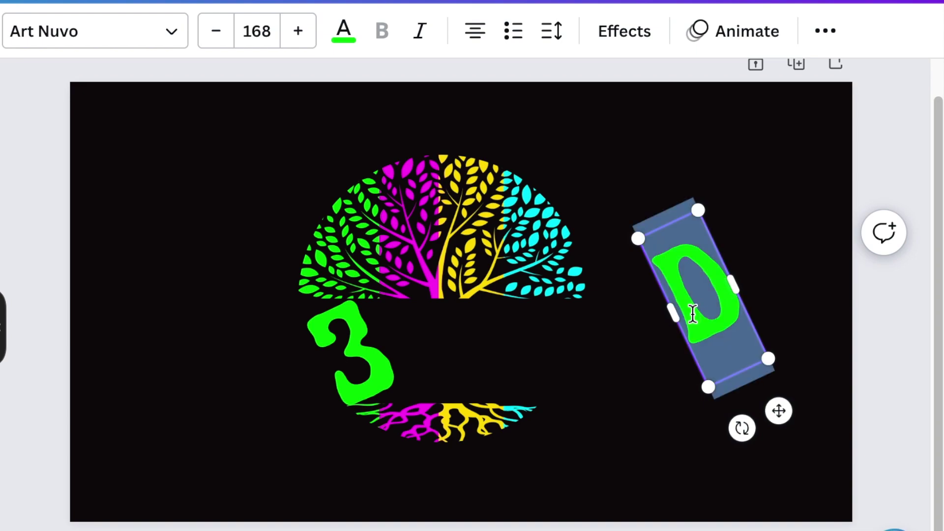
click(343, 30)
click(2, 187)
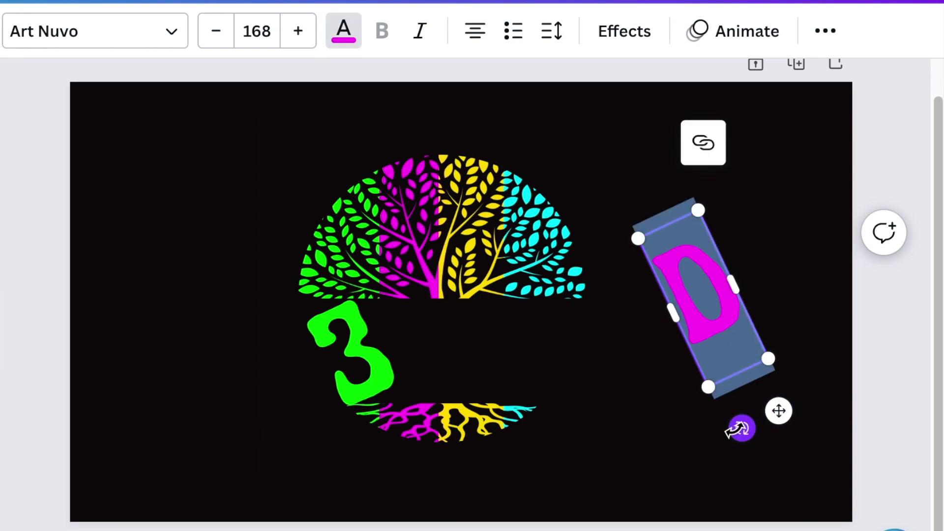
drag(742, 428, 438, 486)
click(556, 511)
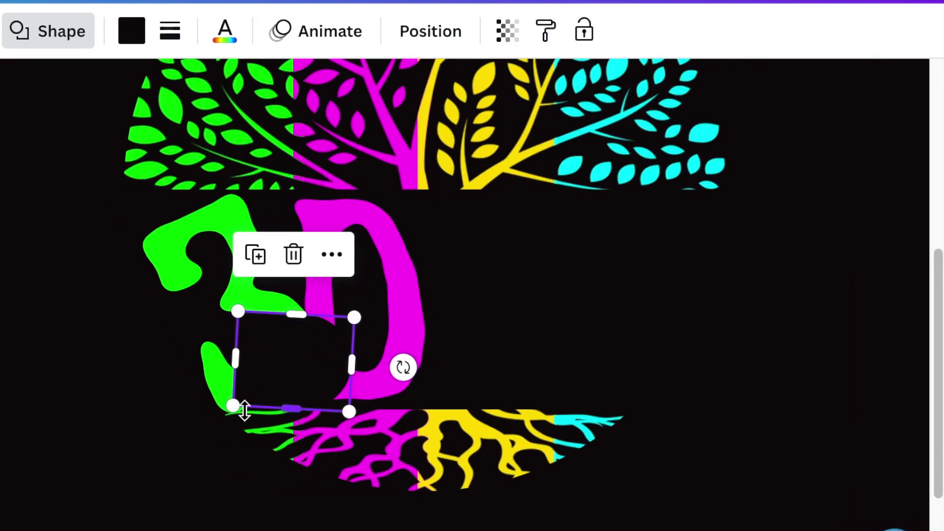
Step: Shrink and narrow the black arch shape to fit where the 3 and the D overlap
drag(238, 407, 310, 391)
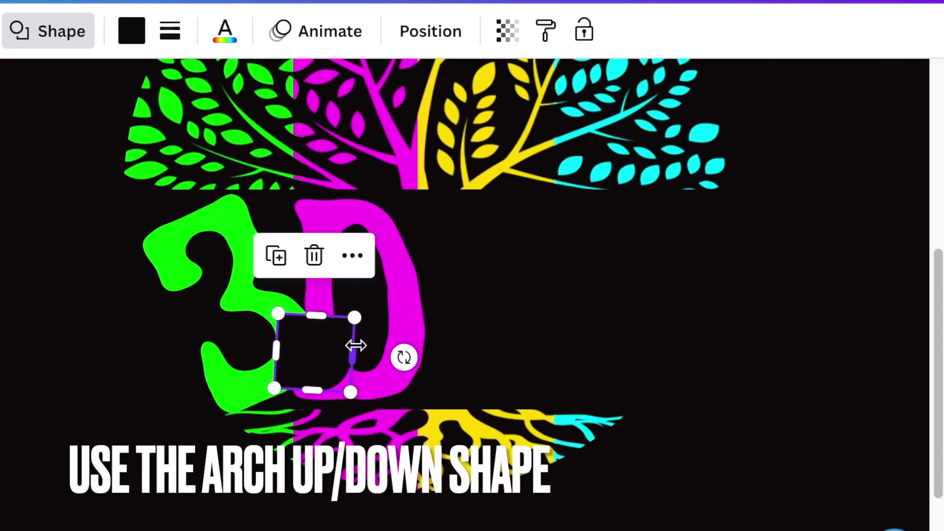
drag(356, 346, 339, 354)
click(733, 408)
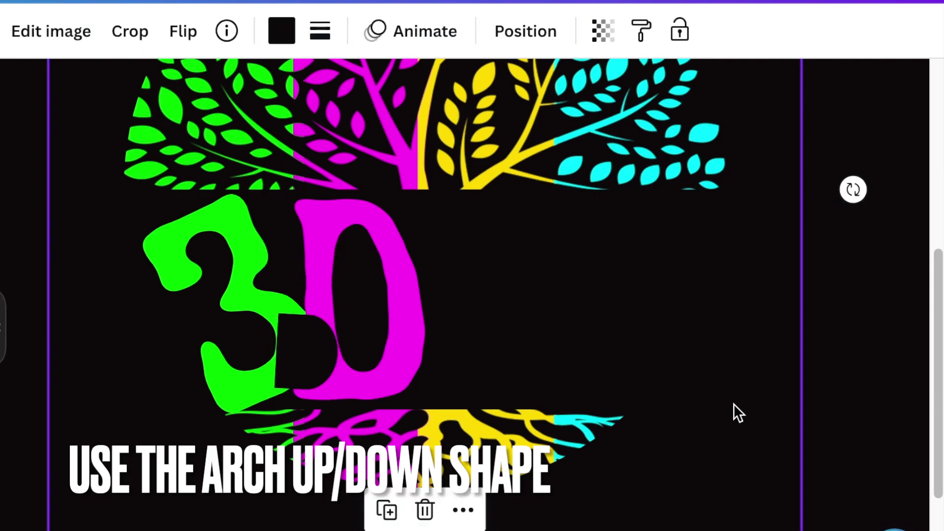
Step: Shift and stretch the black arch shape to cut a curved notch into the D's lower stem beside the 3
click(289, 348)
drag(303, 316, 302, 308)
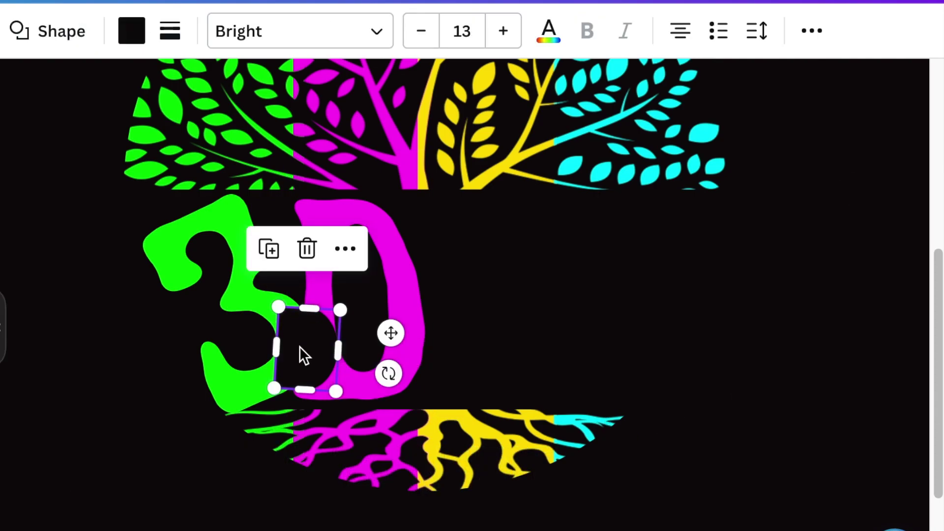
drag(282, 346, 283, 347)
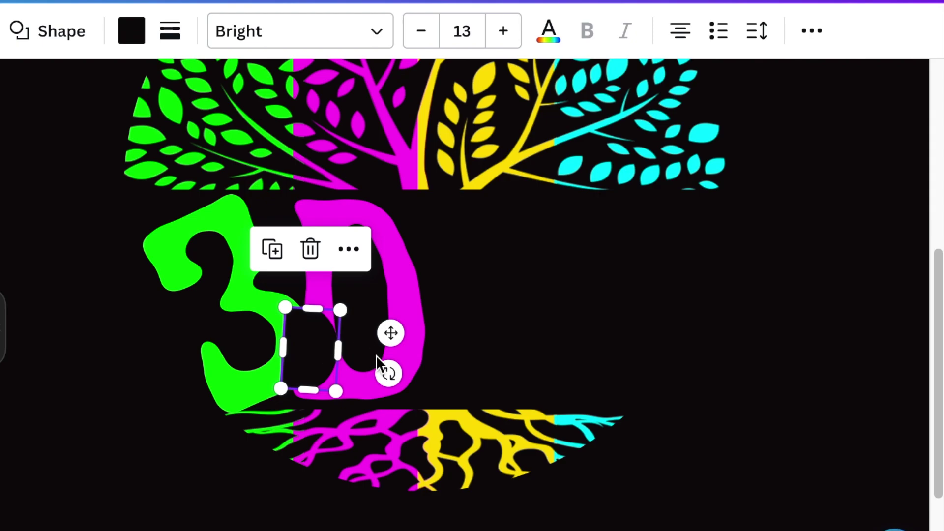
drag(388, 333, 380, 325)
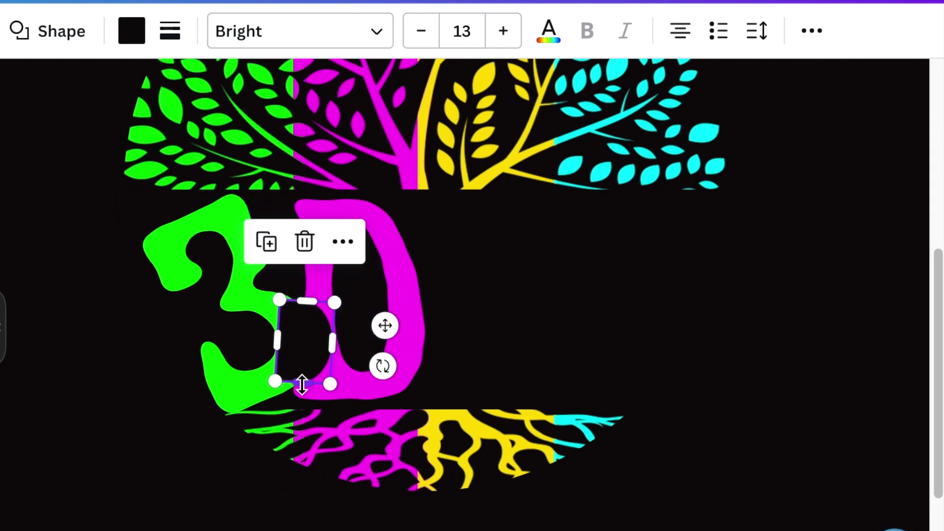
drag(302, 384, 300, 391)
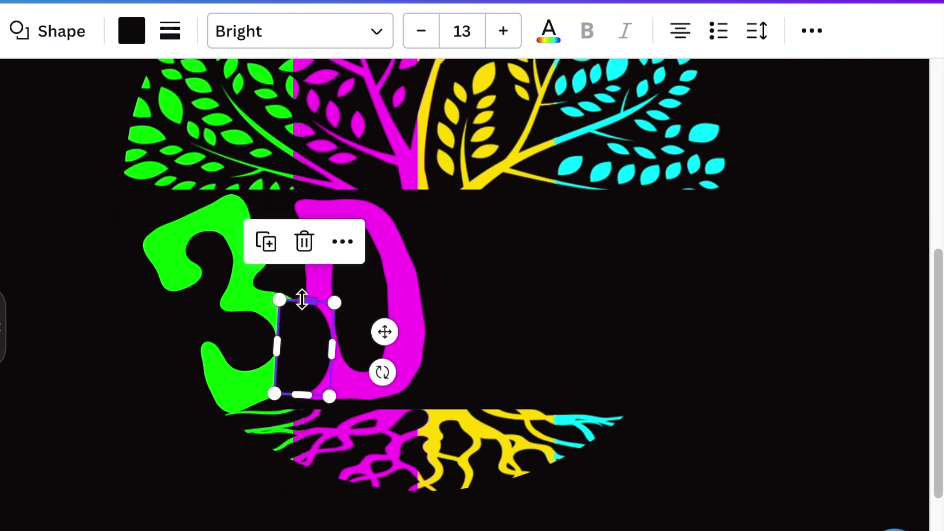
drag(303, 293, 302, 290)
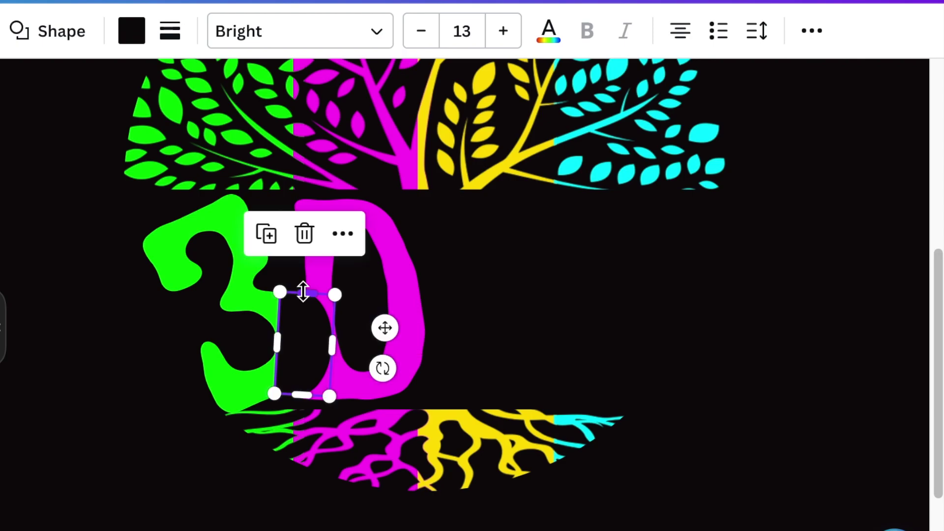
Step: Show the layer order and move the green 3 above the black arch shape
right_click(302, 295)
mouse_move(524, 343)
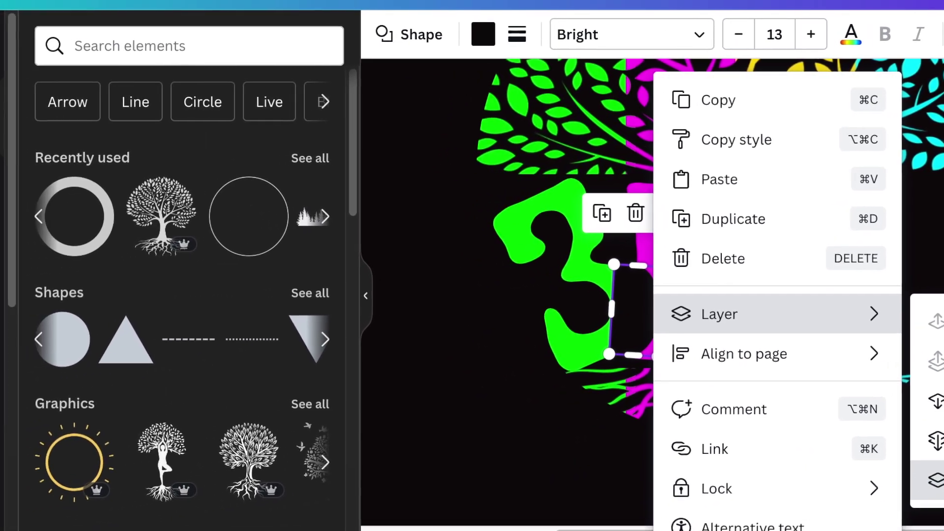
click(931, 501)
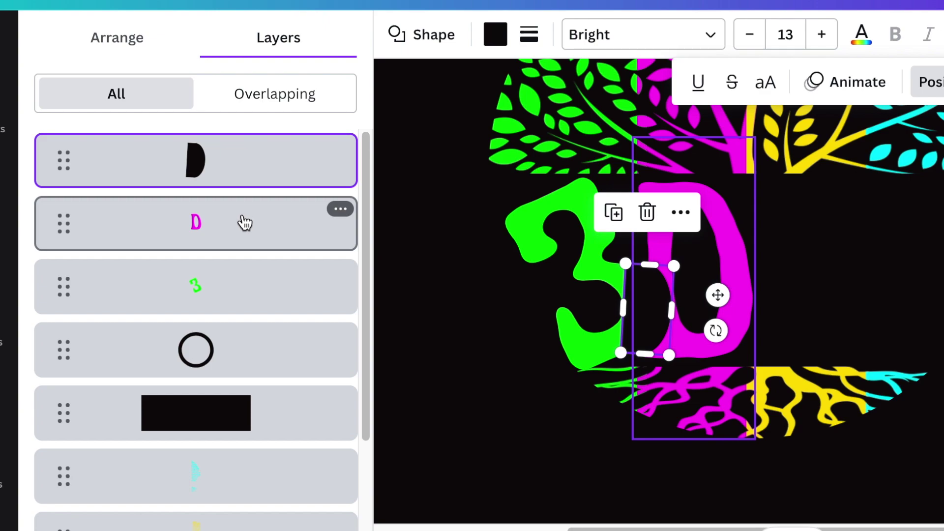
drag(228, 244, 228, 141)
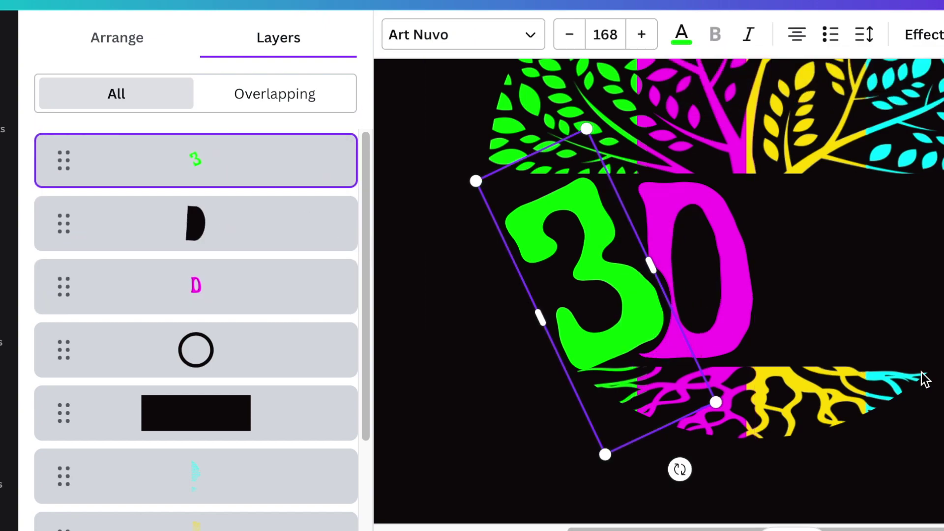
Step: Reduce the height of the black arch shape slightly from its upper edge
click(445, 315)
click(657, 315)
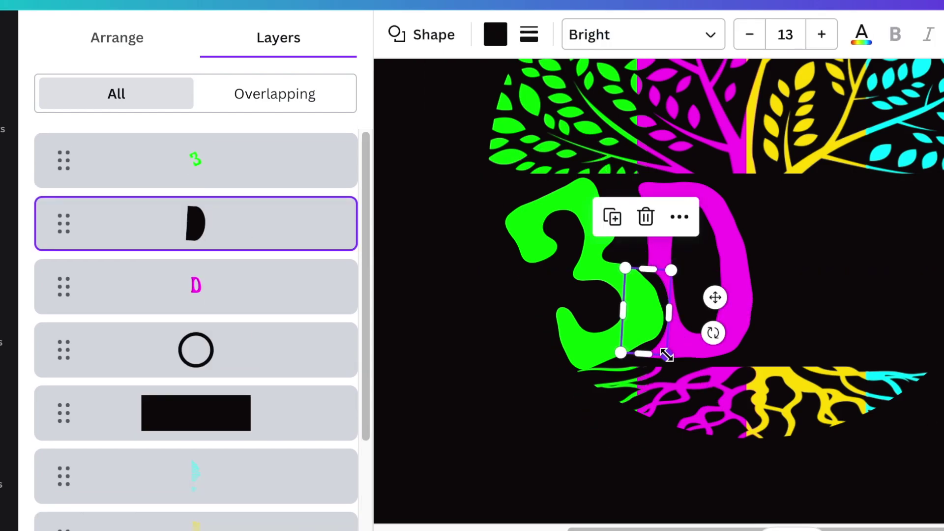
drag(646, 269, 639, 272)
click(445, 314)
Step: Give the black arch shape a long-dashed border and increase the border weight
click(663, 295)
click(529, 31)
click(752, 91)
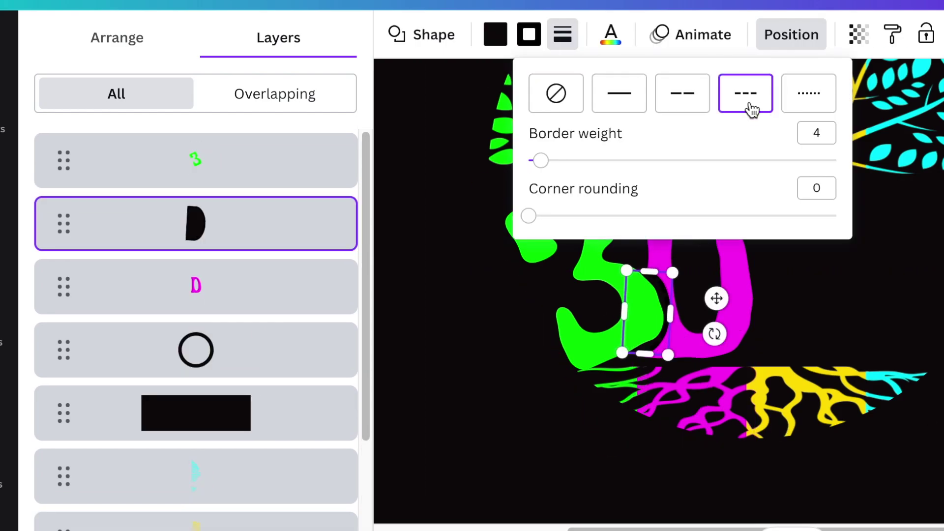
click(683, 92)
drag(541, 158, 649, 158)
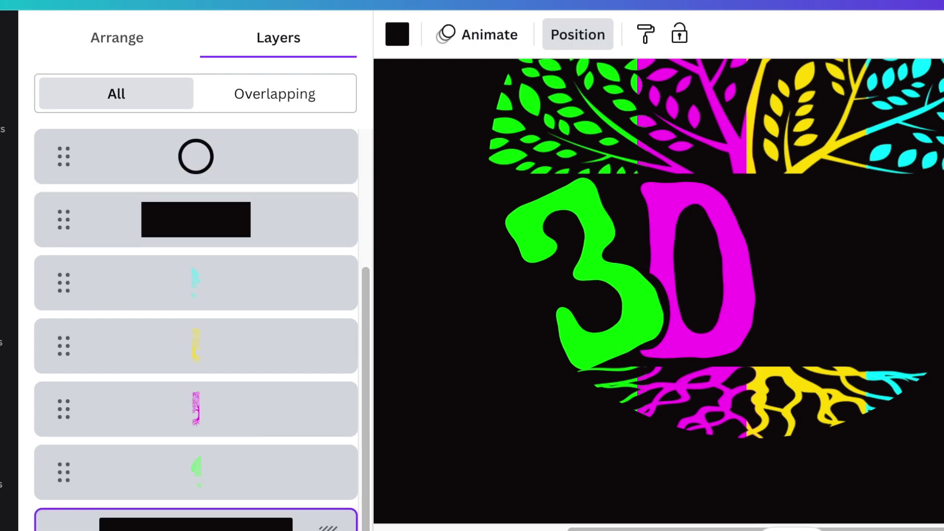
Step: Duplicate the green 3 character
scroll(659, 292, up, 2)
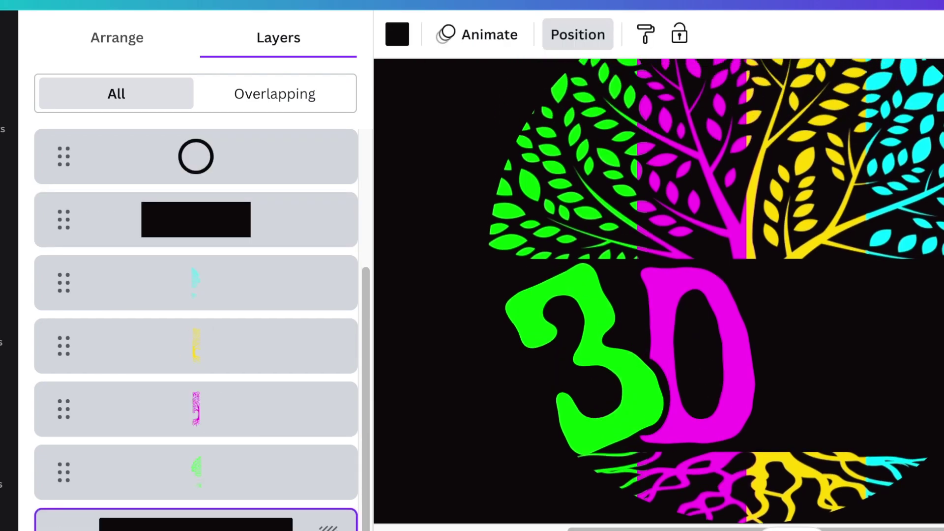
click(617, 378)
key(ctrl+d)
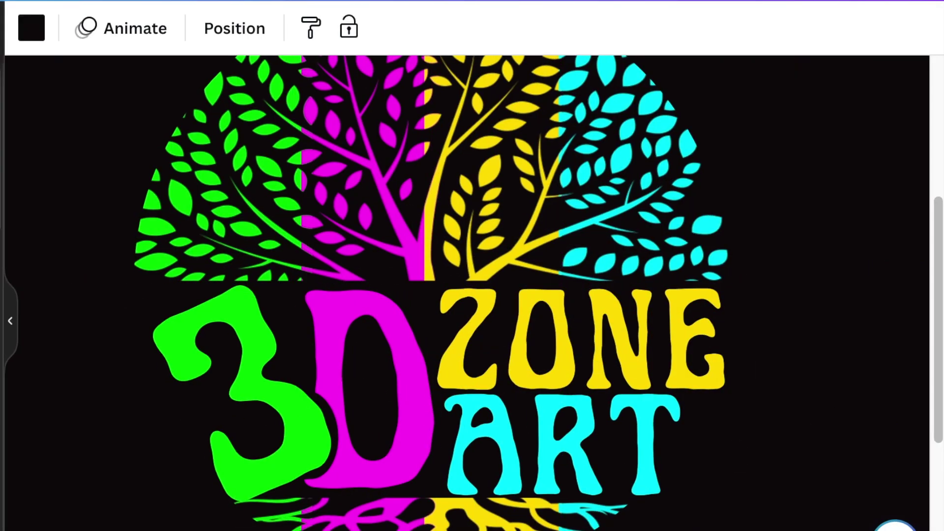
Step: Bring the black ring around the tree to the front so that it trims the lettering to the circle
scroll(676, 411, down, 3)
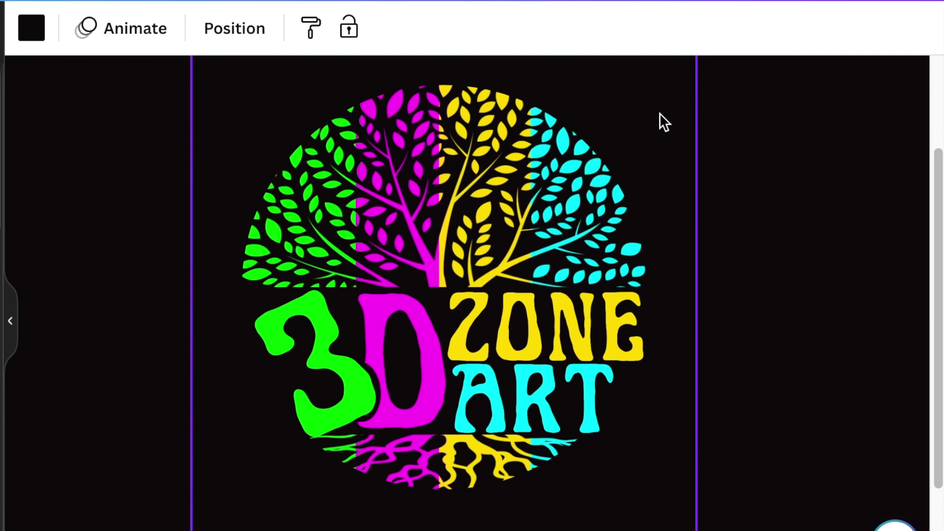
click(634, 111)
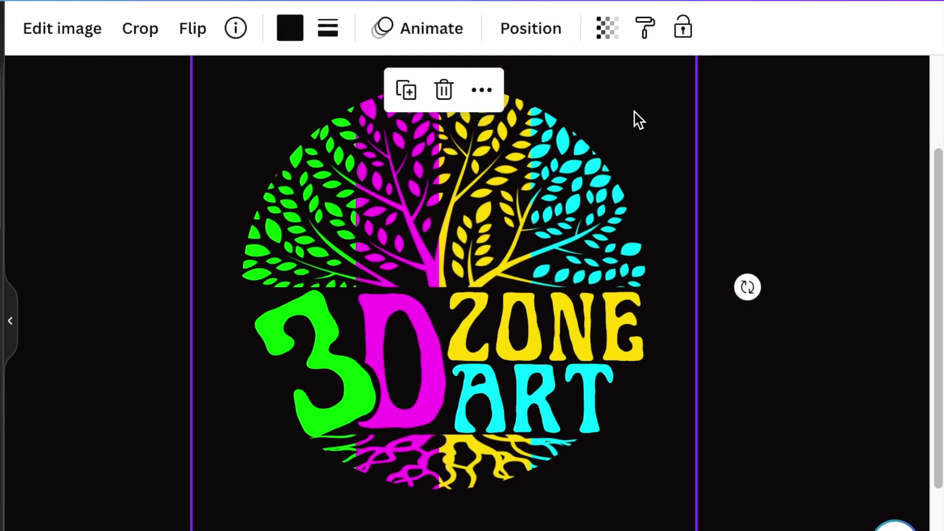
click(485, 92)
mouse_move(577, 339)
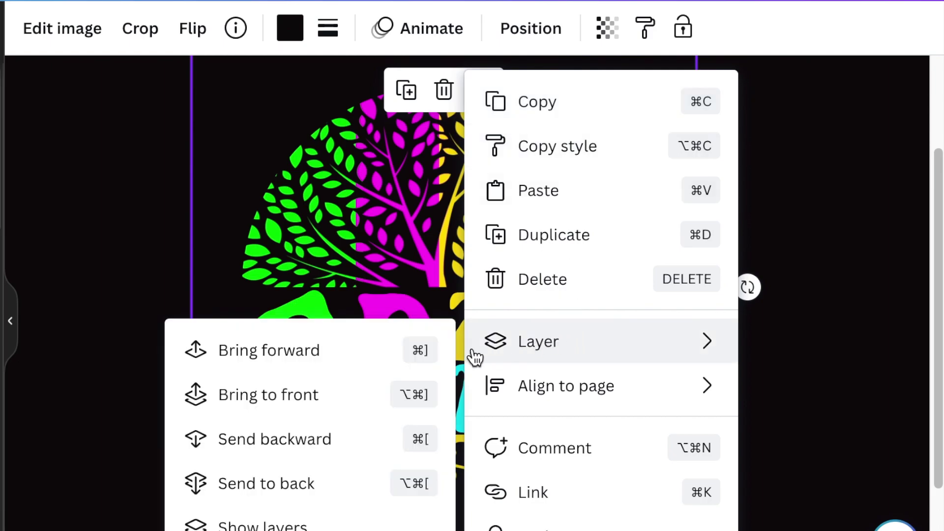
click(332, 398)
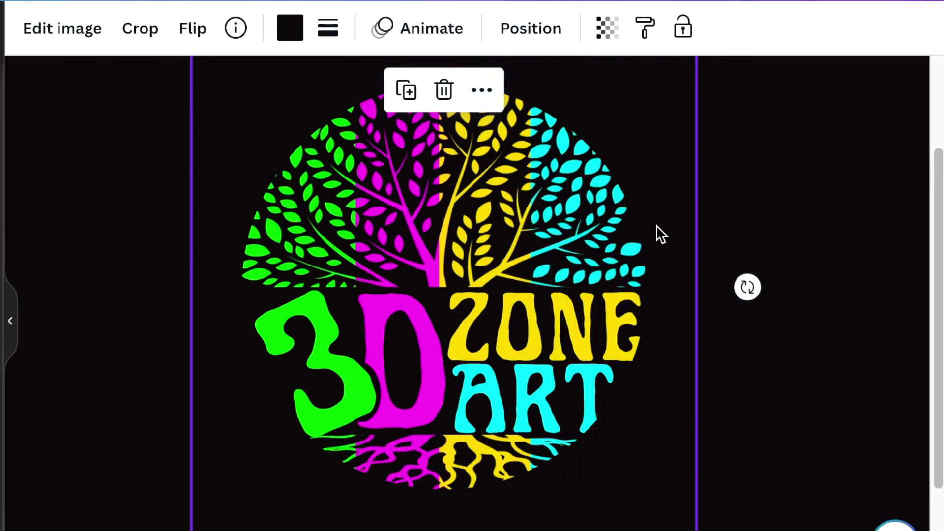
Step: Change the page background, the surrounding ring and the band behind the lettering from black to white
click(828, 262)
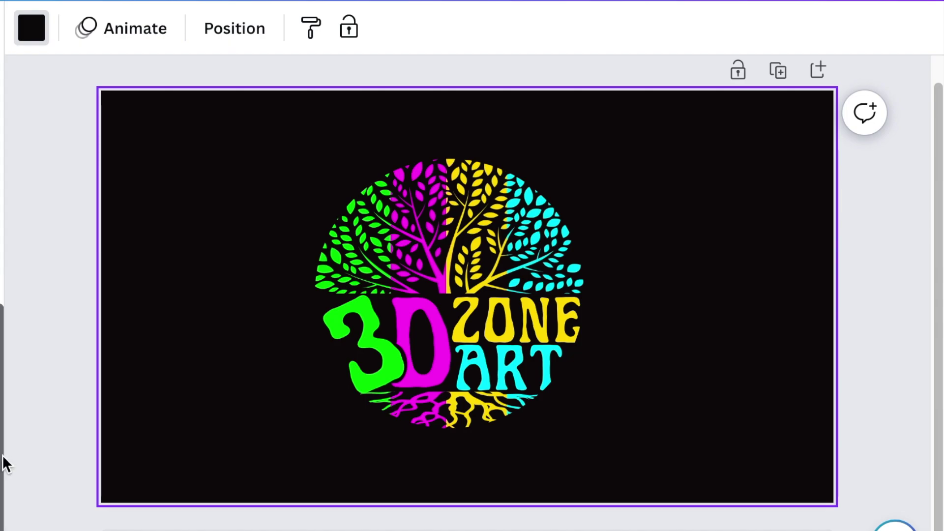
key(ctrl+z)
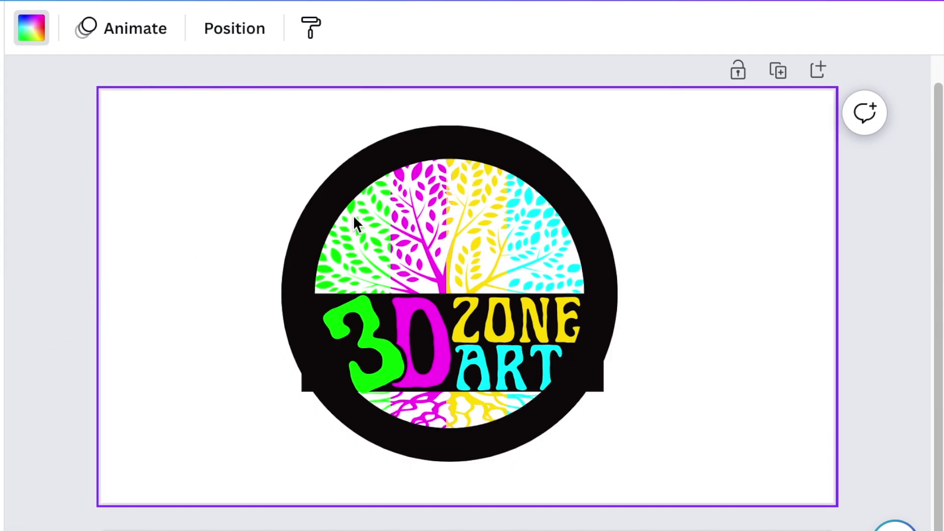
click(353, 215)
click(288, 33)
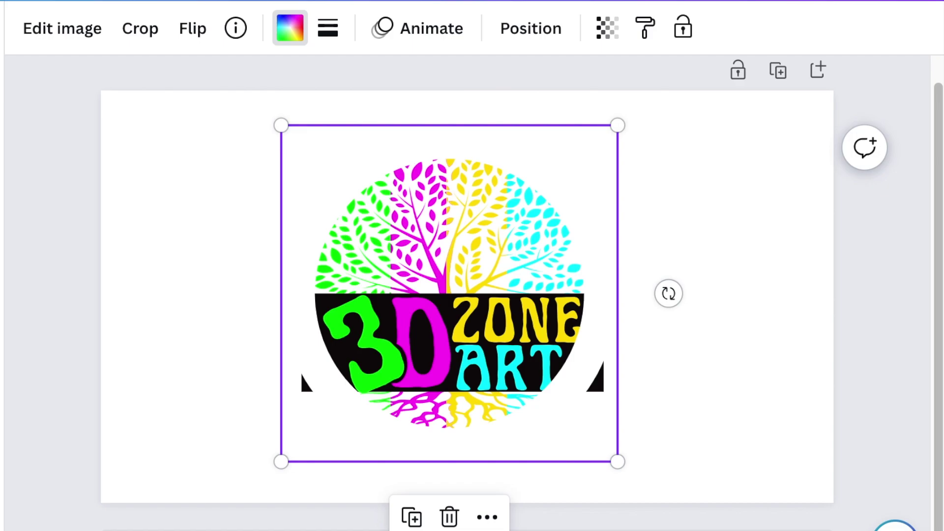
click(777, 445)
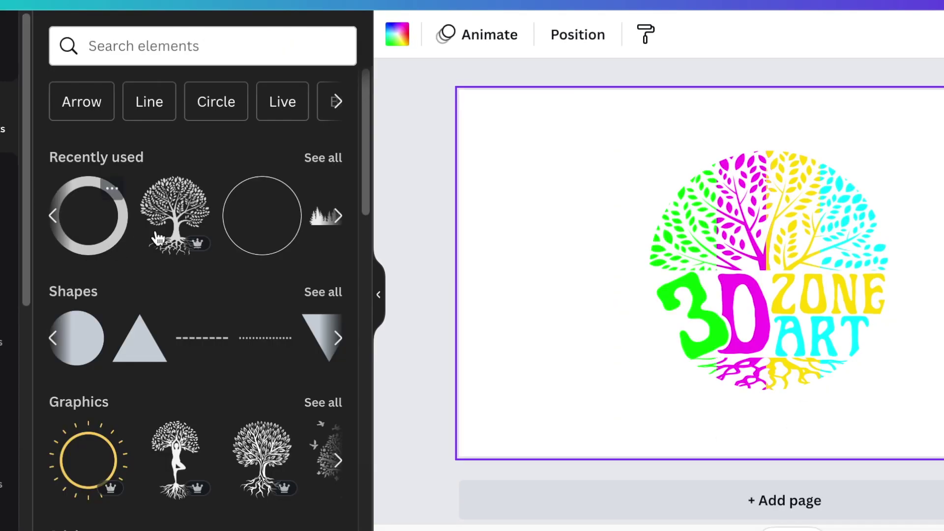
Step: Add the thin circle outline, enlarge it and centre it around the tree and lettering
click(254, 234)
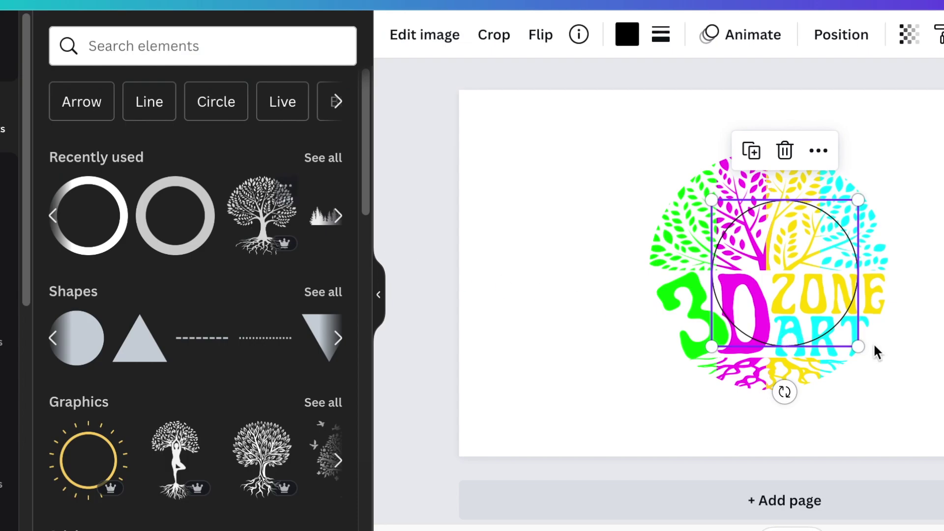
drag(858, 347, 941, 435)
drag(915, 360, 862, 323)
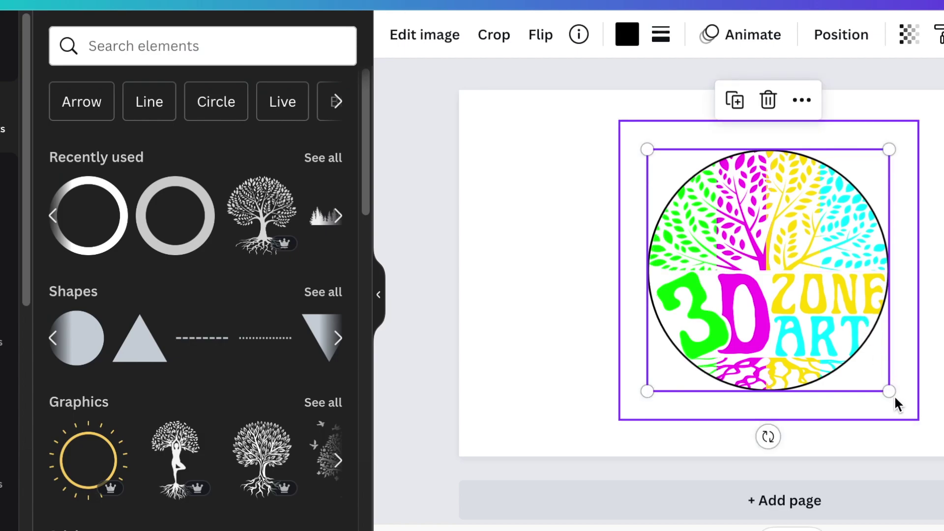
Step: Colour the circle outline neon green and crop it to the tree's green section
key(Escape)
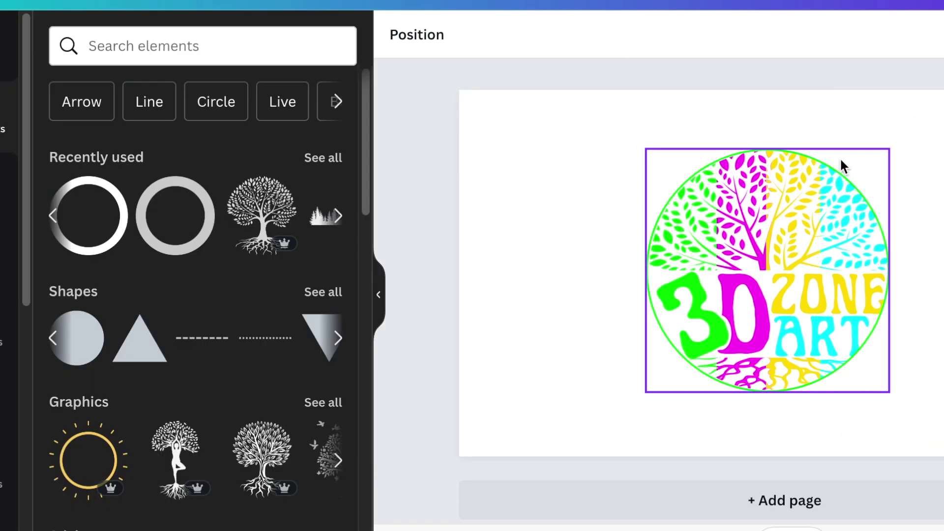
double_click(885, 152)
drag(889, 148, 716, 151)
click(531, 209)
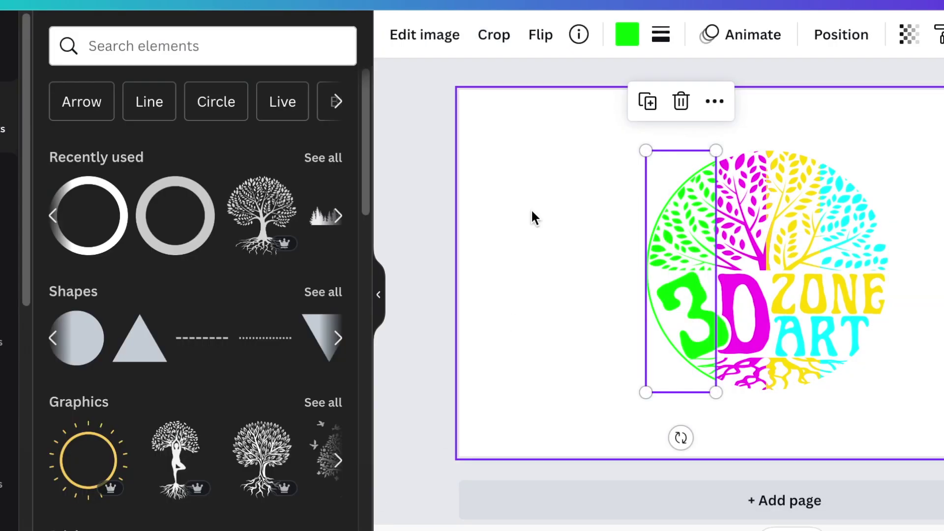
Step: Colour a copy of the outline magenta and crop it to the tree's magenta section
click(627, 44)
click(494, 35)
drag(717, 151, 767, 148)
drag(646, 151, 771, 147)
click(279, 527)
Step: Align another copy of the outline, colour it yellow and crop it to the tree's yellow section
mouse_move(757, 292)
mouse_down()
mouse_move(830, 290)
mouse_move(749, 287)
mouse_up()
click(627, 37)
click(327, 154)
click(494, 34)
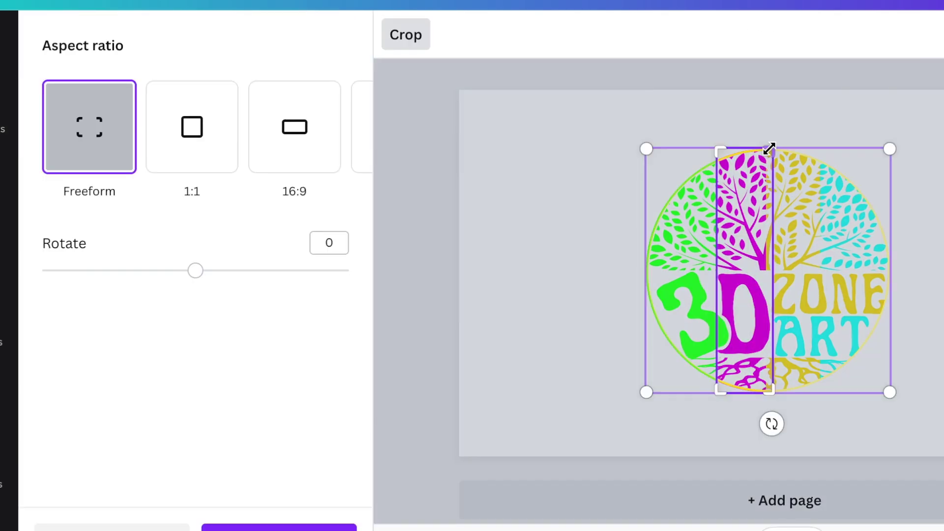
drag(769, 147, 819, 148)
drag(718, 148, 767, 147)
click(519, 417)
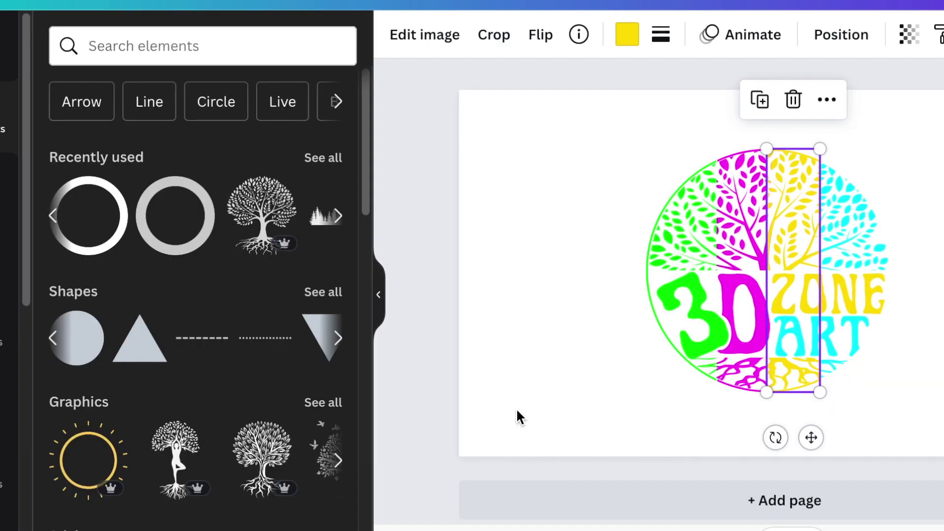
Step: Align another copy of the outline, colour it cyan and crop it to the tree's cyan section
click(517, 410)
drag(783, 207, 794, 198)
click(627, 35)
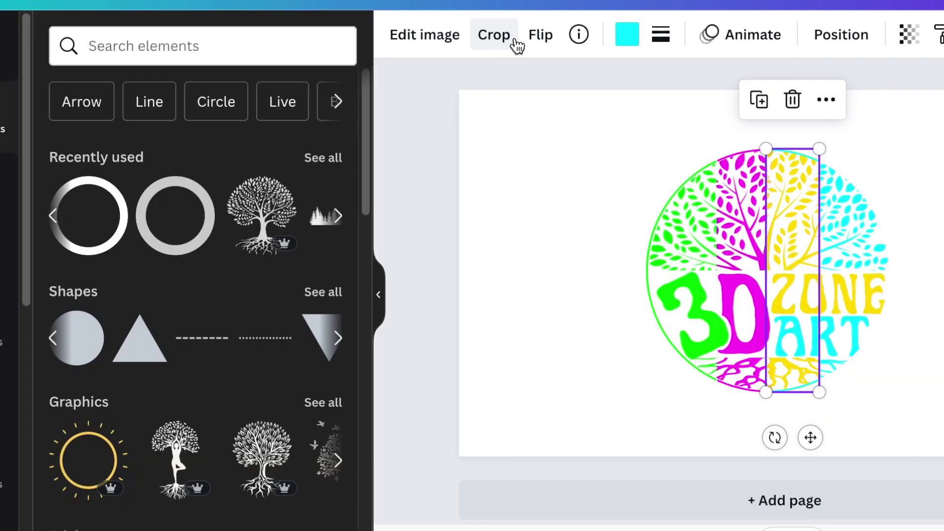
click(511, 40)
drag(817, 151, 891, 152)
drag(768, 149, 820, 148)
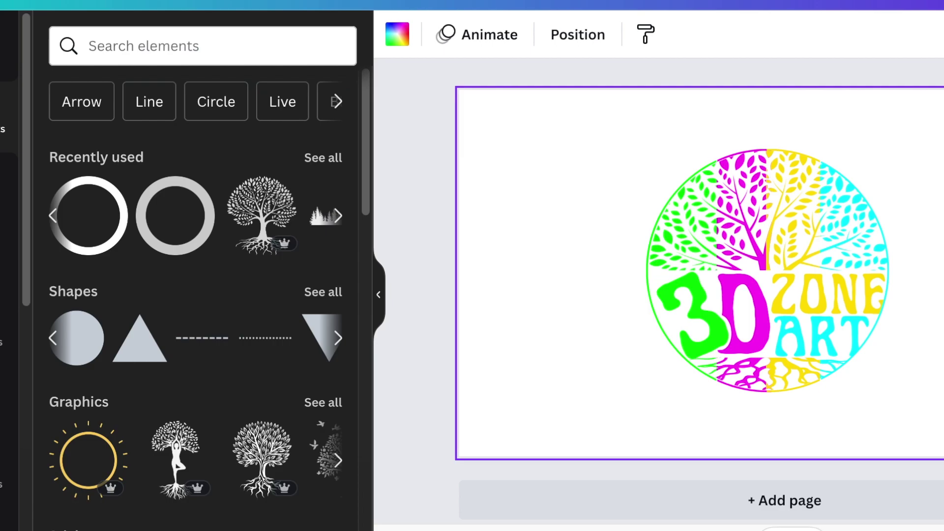
Step: Shrink the magenta outline piece slightly and realign it with the tree's magenta section
click(742, 315)
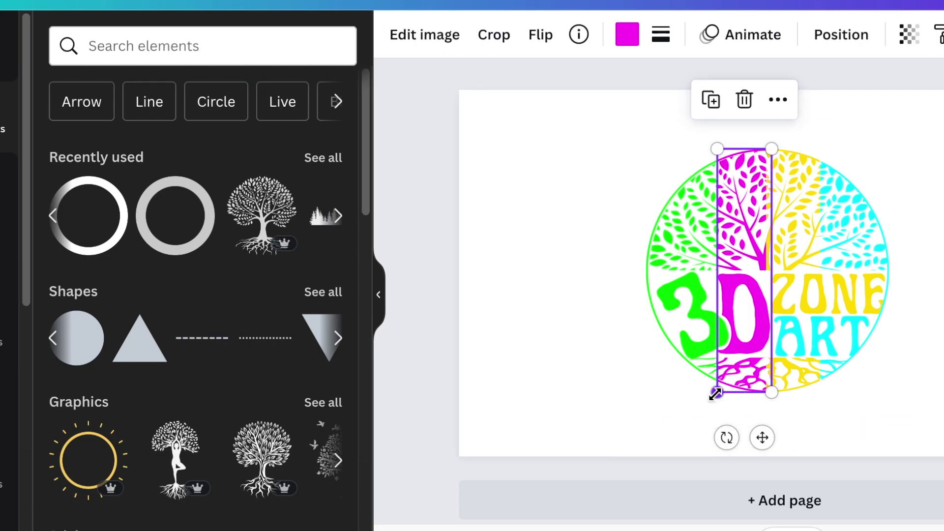
drag(717, 393, 719, 391)
drag(763, 436, 762, 437)
click(740, 137)
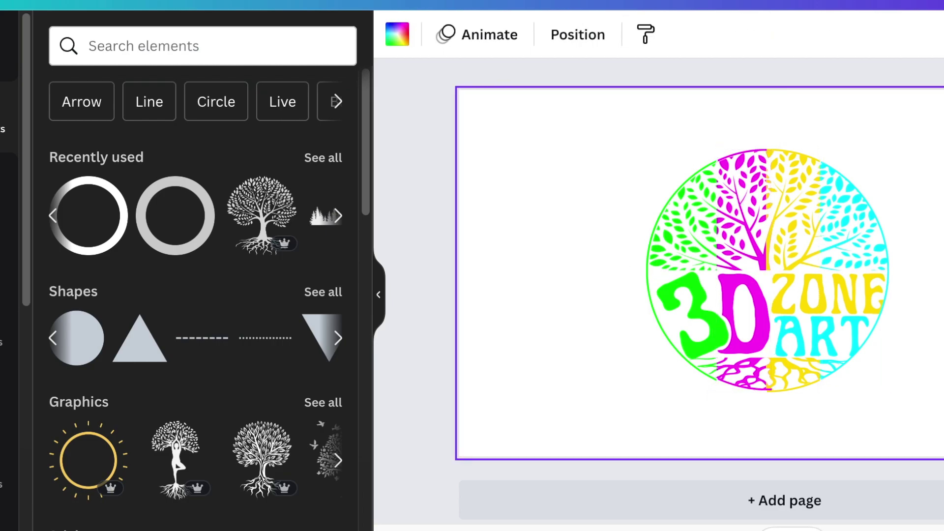
Step: Resize the yellow, green and cyan outline pieces slightly to match the magenta piece and close the circle
click(788, 390)
drag(767, 392, 768, 390)
click(937, 412)
click(658, 359)
drag(645, 392, 647, 390)
key(Escape)
click(885, 389)
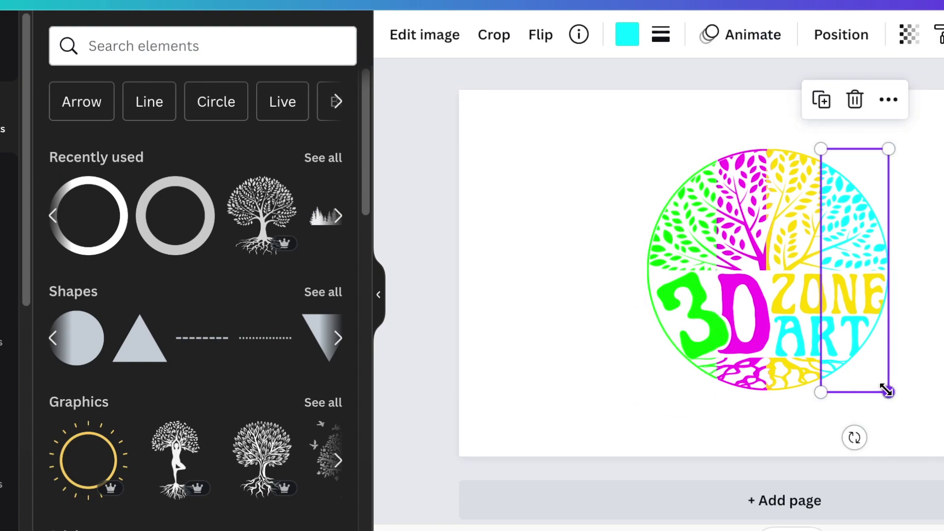
click(939, 389)
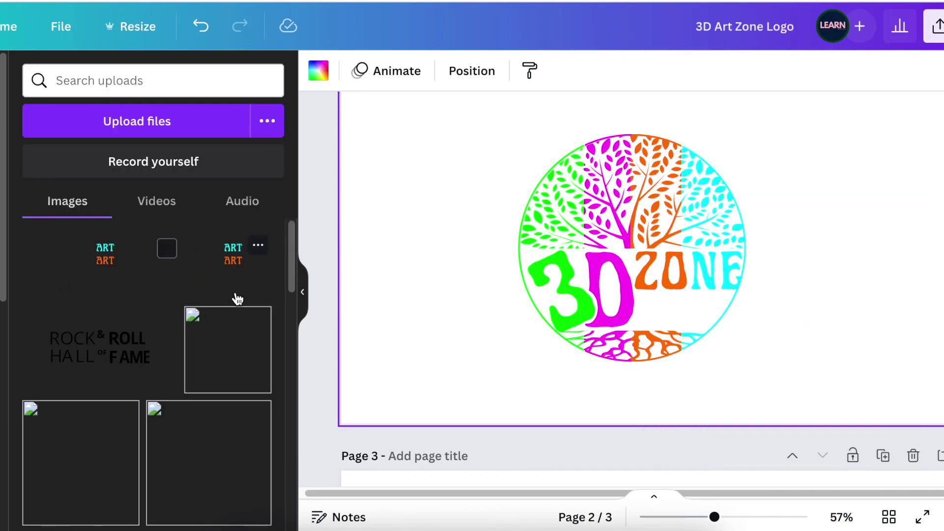
Step: Add the uploaded cyan-and-orange ART image to page 2 and crop away its empty margins
click(236, 295)
drag(472, 255, 780, 305)
drag(943, 305, 872, 306)
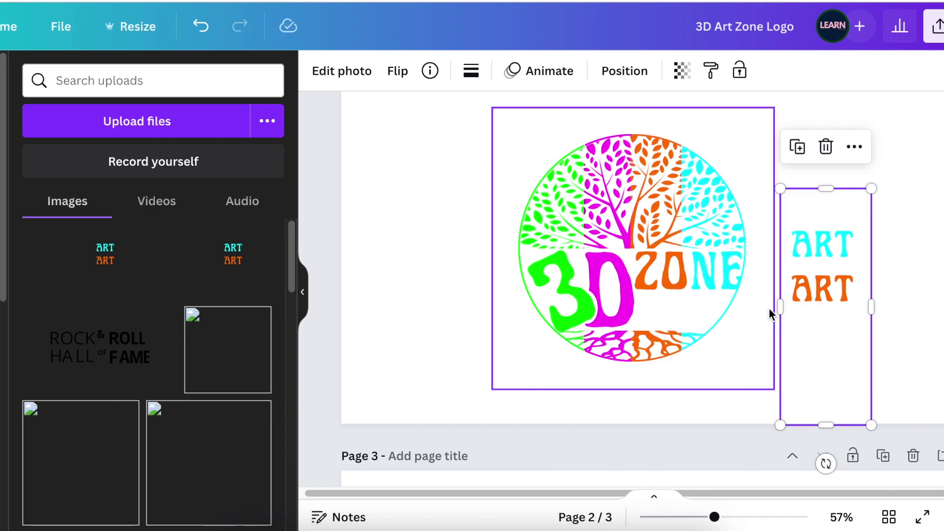
drag(826, 188, 826, 220)
drag(826, 425, 826, 307)
Step: Enlarge the ART image beside the logo and trim it to about 277 × 249
alt+drag(803, 228, 837, 116)
click(823, 232)
drag(871, 307, 919, 358)
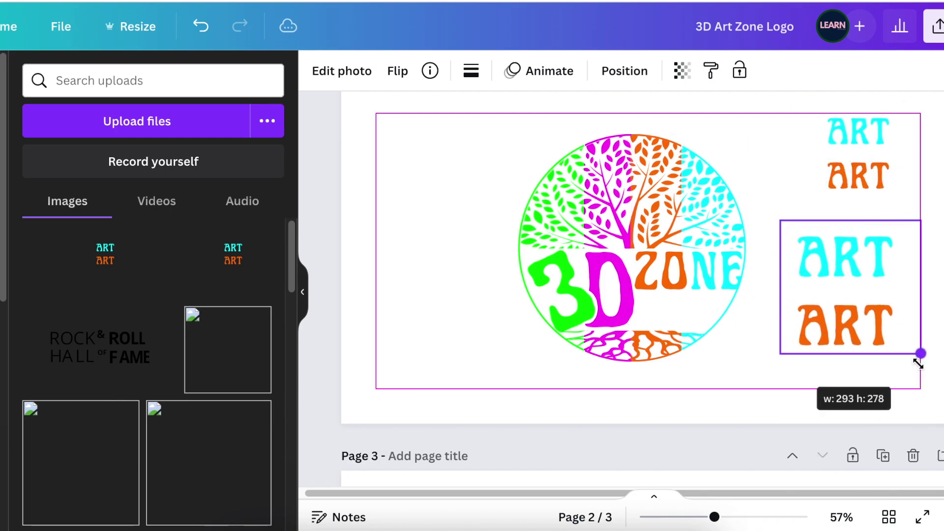
drag(853, 255, 829, 270)
drag(894, 236, 888, 242)
drag(825, 242, 824, 248)
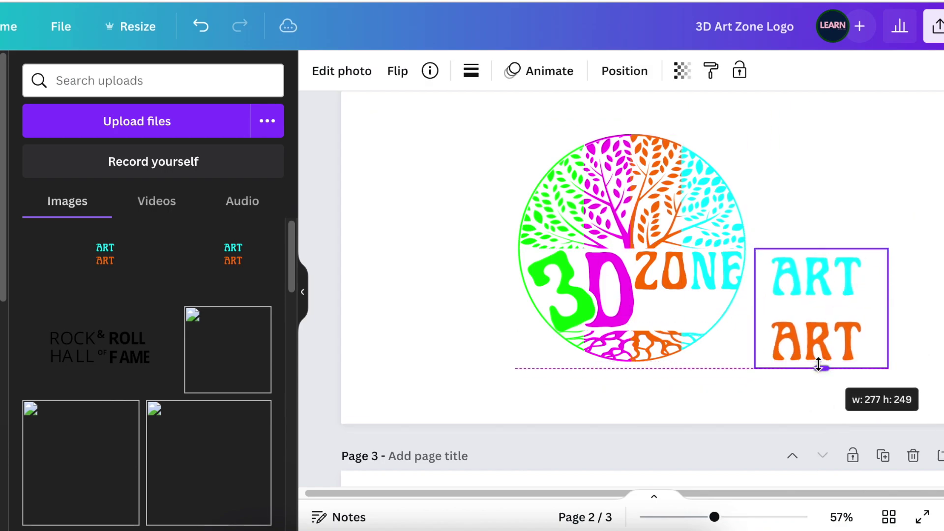
drag(818, 365, 819, 368)
Step: Split the ART image into separate cyan and orange copies and crop the orange one to the letter A and half the R
drag(857, 344, 882, 190)
key(super+d)
click(807, 344)
drag(815, 360, 851, 401)
drag(857, 178, 840, 257)
drag(907, 283, 836, 282)
drag(774, 283, 789, 283)
drag(812, 308, 812, 306)
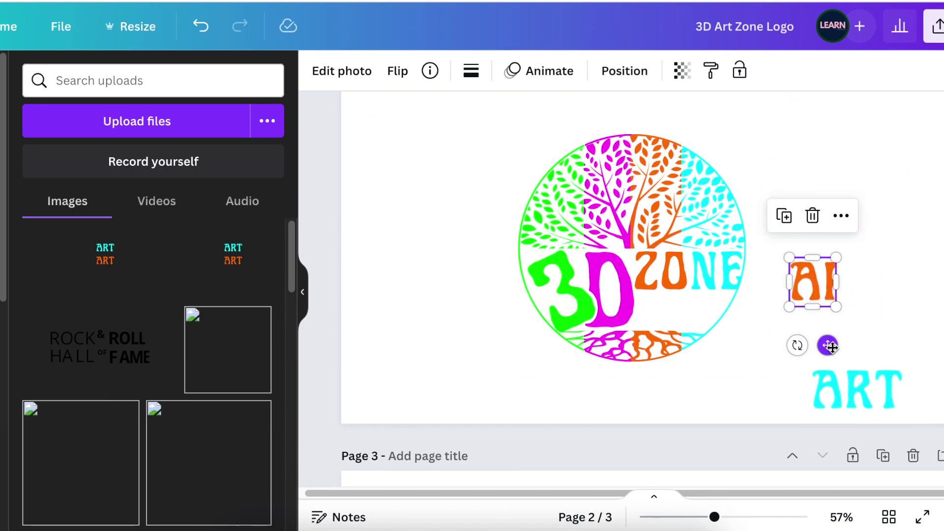
Step: Place the orange lettering piece under ZONE's orange letters and trim its edges to fit
drag(831, 347, 684, 384)
drag(682, 311, 689, 310)
drag(715, 517, 747, 517)
drag(733, 360, 731, 360)
drag(675, 411, 676, 403)
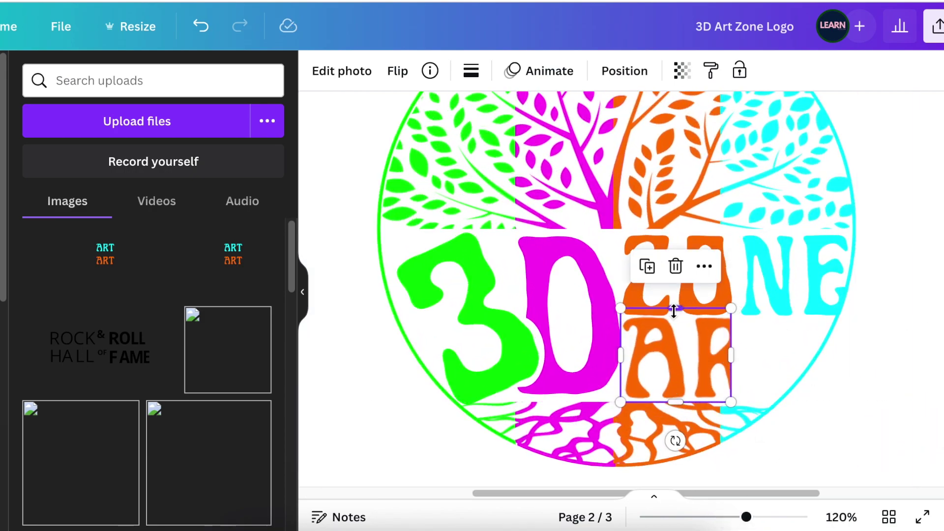
drag(674, 310, 675, 316)
Step: Crop the cyan ART copy to the remaining half R and T and join it to the orange piece under ZONE
click(941, 232)
scroll(941, 232, down, 3)
drag(746, 517, 724, 516)
drag(895, 319, 851, 303)
drag(778, 294, 852, 295)
drag(899, 329, 899, 322)
drag(899, 259, 897, 266)
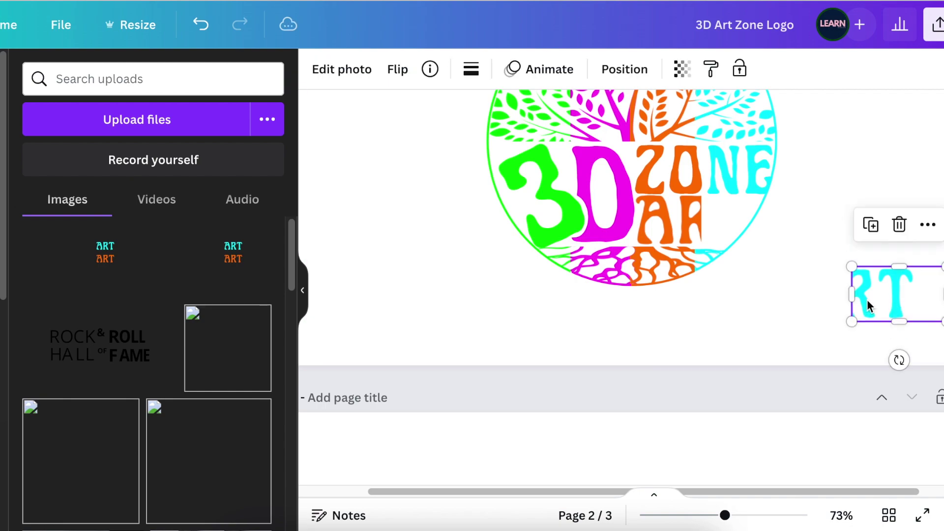
drag(868, 305, 701, 220)
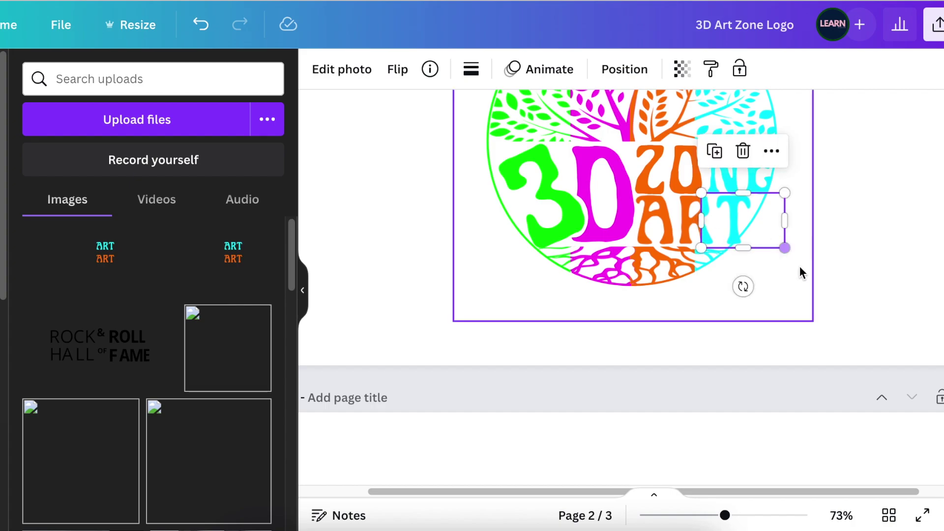
click(869, 329)
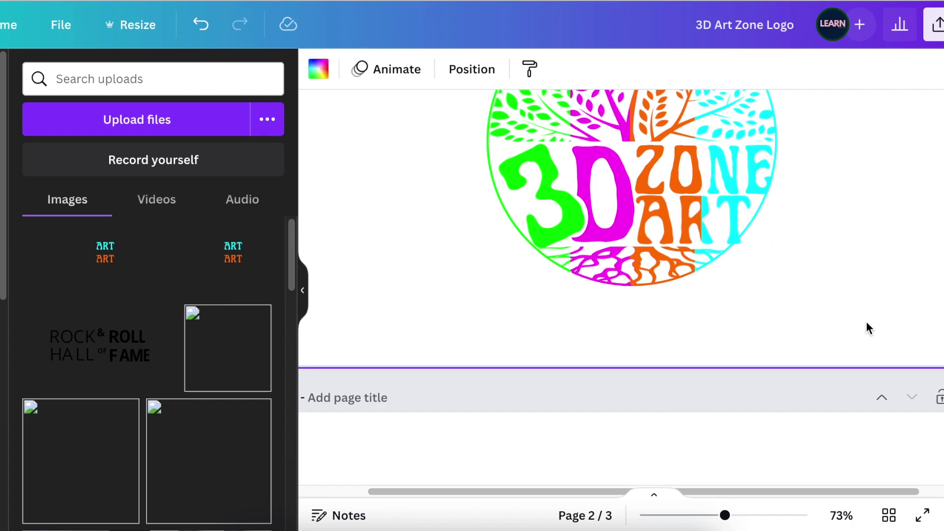
Step: Move the thick white ring to the top of page 2's layer order
scroll(867, 324, up, 3)
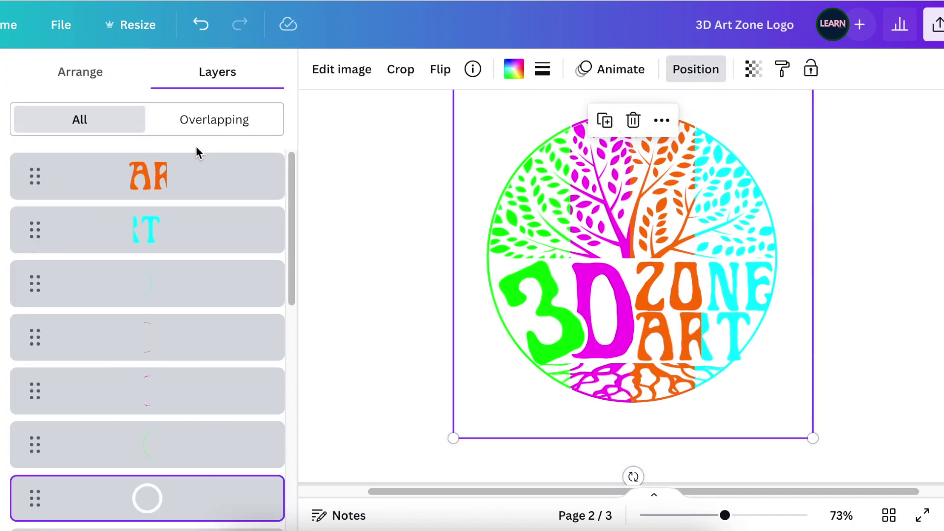
drag(189, 502, 184, 145)
click(864, 362)
scroll(754, 467, down, 3)
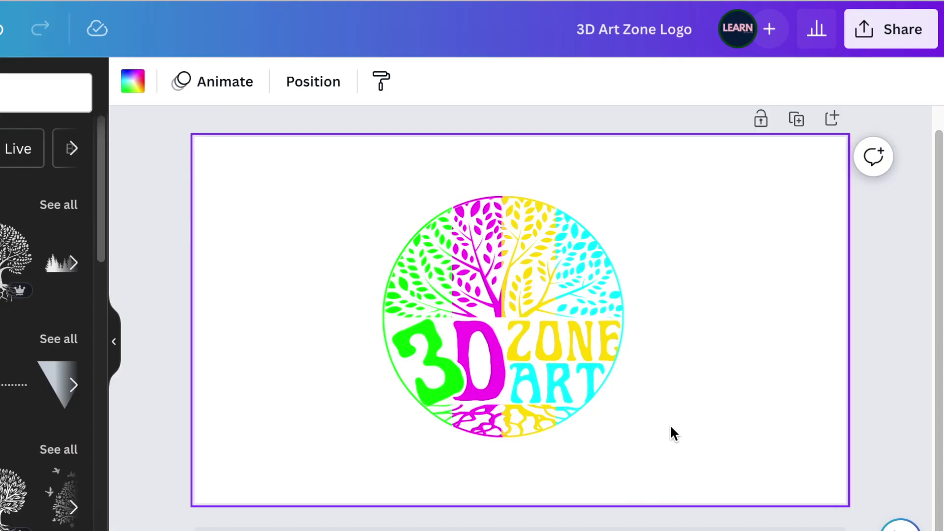
Step: Download the yellow-lettered logo design as a PNG at 1,280 × 720 px
click(896, 29)
click(735, 525)
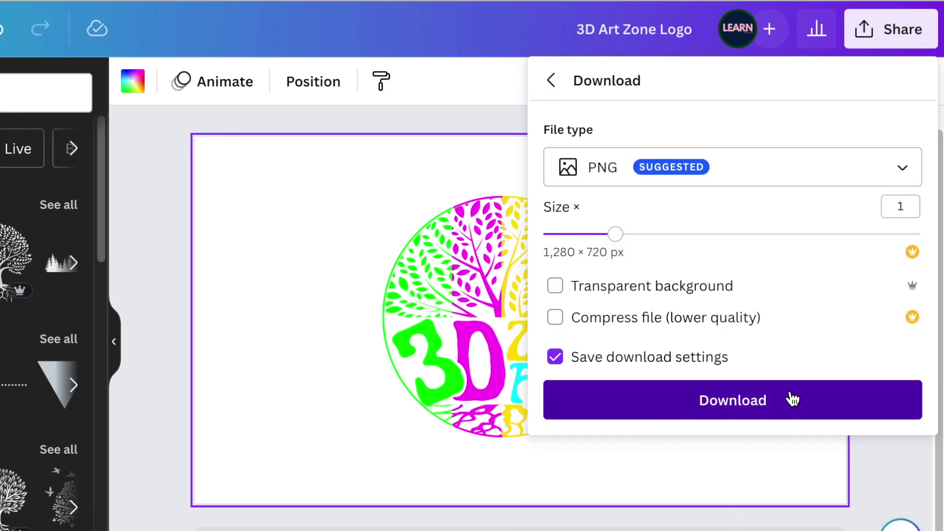
click(791, 399)
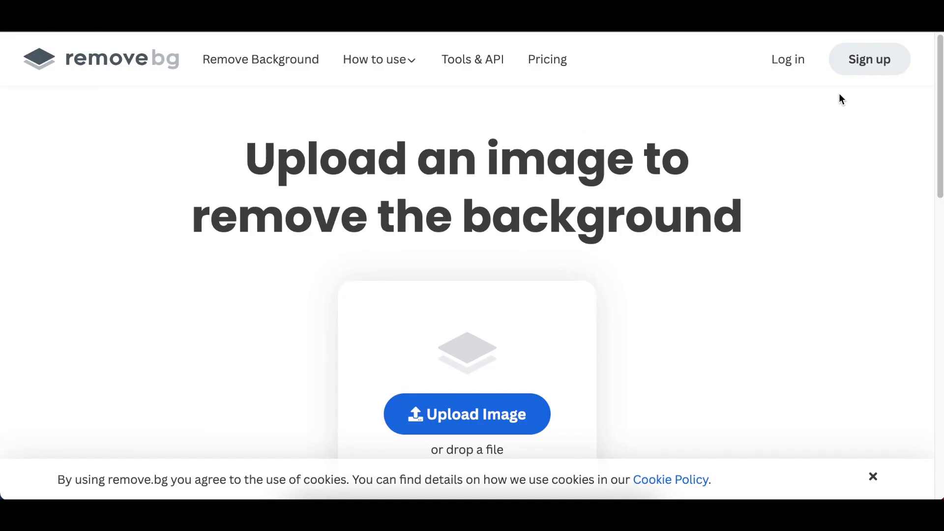
Step: Upload the exported logo to remove.bg and download the 666 × 375 preview with its background removed
click(860, 30)
drag(719, 89, 527, 279)
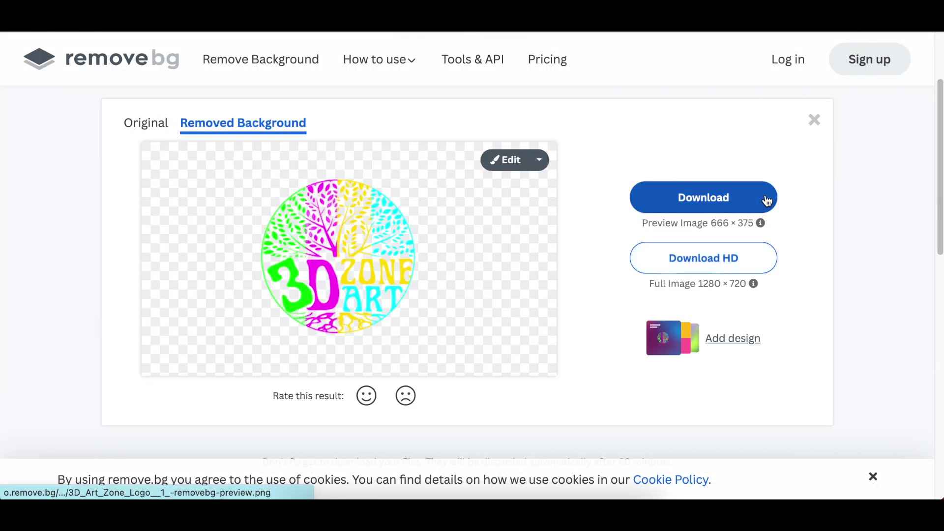
click(766, 196)
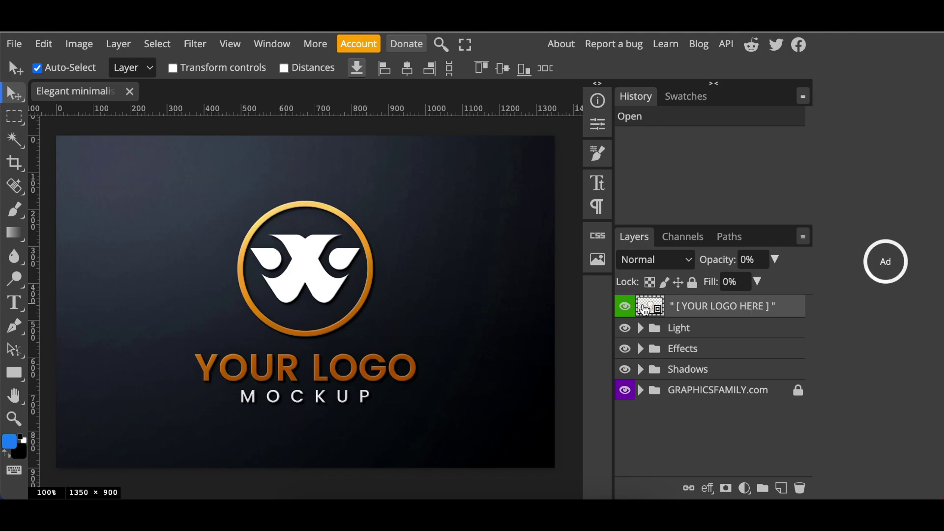
Step: Open the mockup's "[ YOUR LOGO HERE ]" smart object in Photopea and place the background-free 3D Art Zone logo in it
double_click(646, 309)
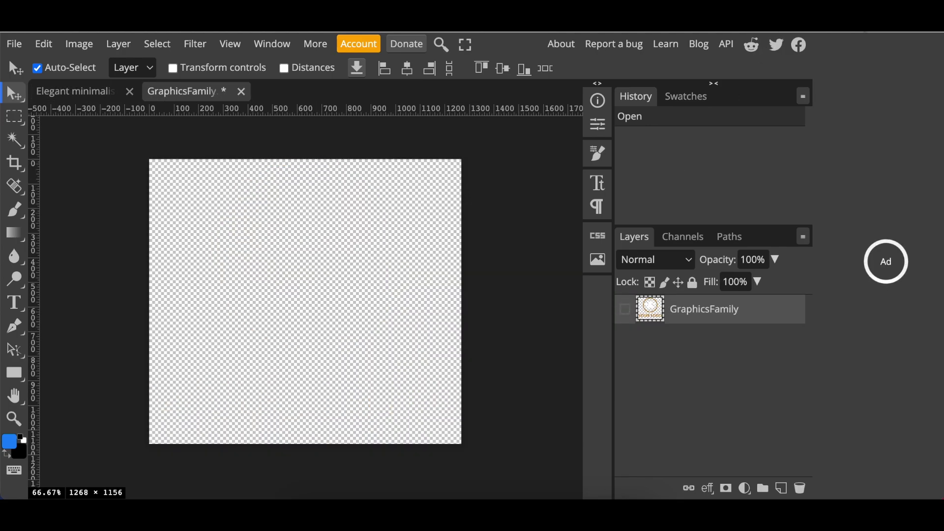
click(853, 34)
drag(765, 72, 401, 286)
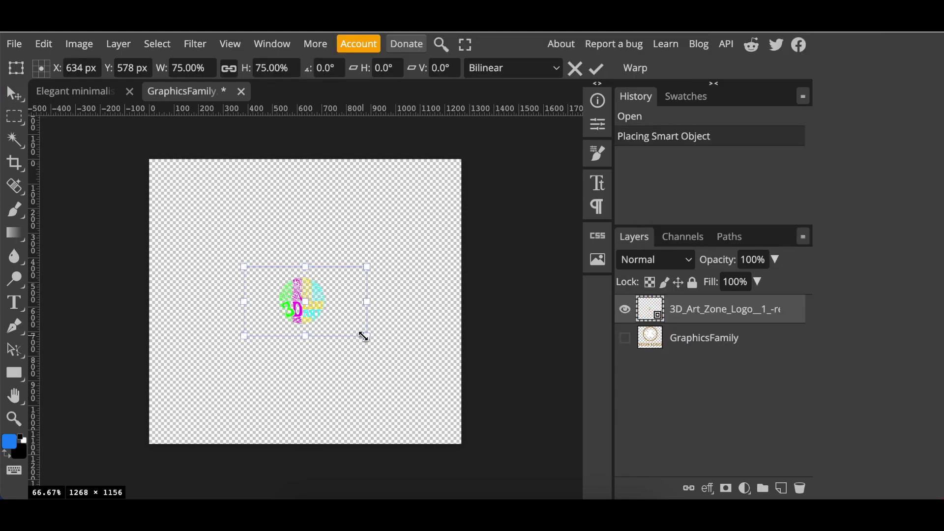
Step: Scale the placed logo to 449.85%, position its circle to fill the canvas and save the smart object
drag(367, 337, 496, 470)
drag(244, 267, 7, 84)
drag(344, 319, 236, 306)
drag(497, 456, 532, 485)
drag(337, 351, 462, 387)
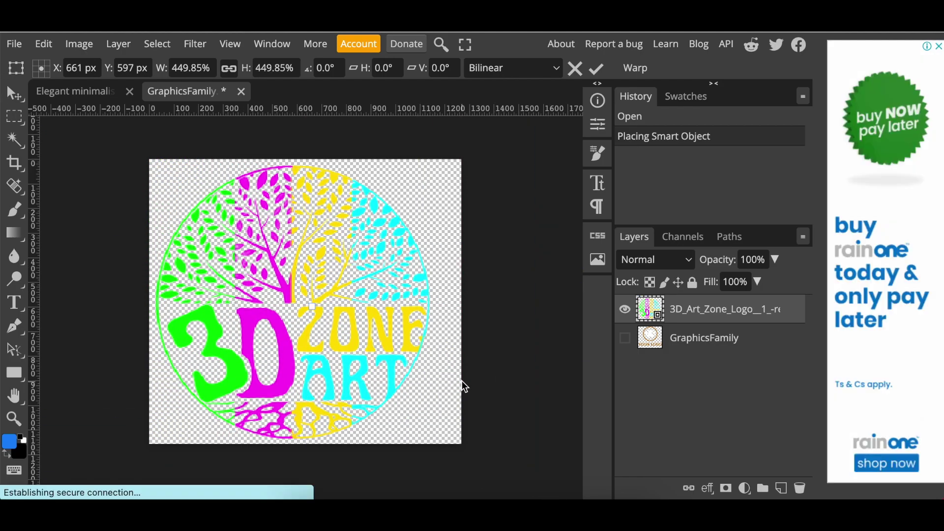
key(Return)
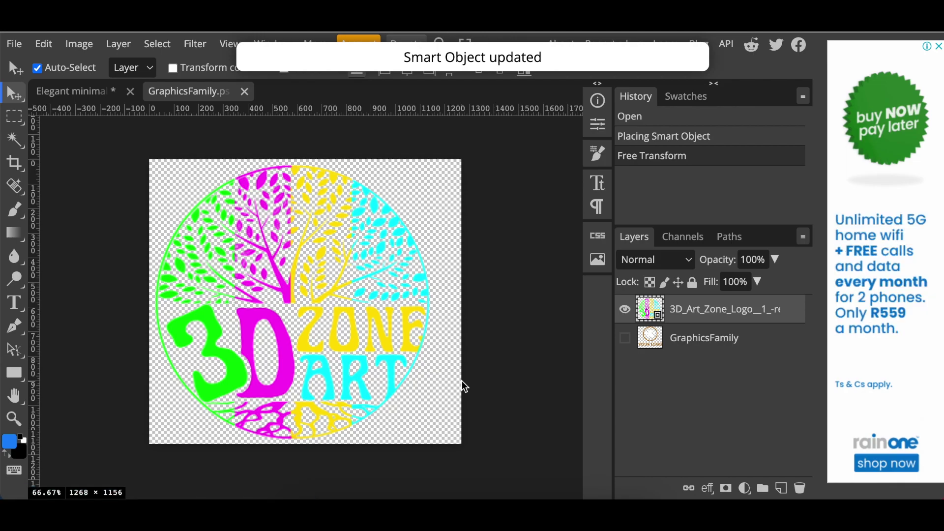